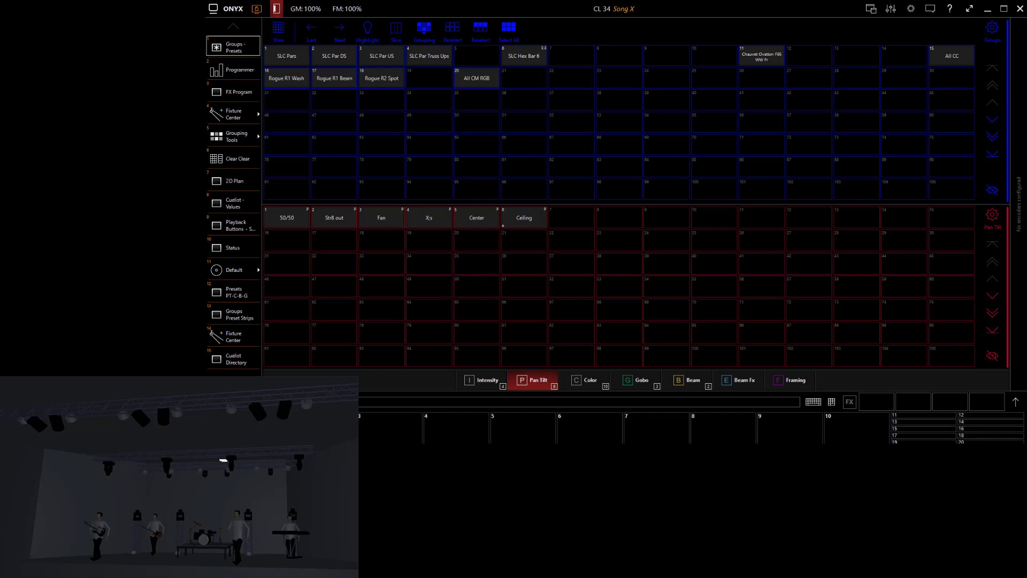
Step: Play cue 1 of the Pre/Post cuelist, followed by cue 1 of the Welcome/Sermon cuelist
click(234, 269)
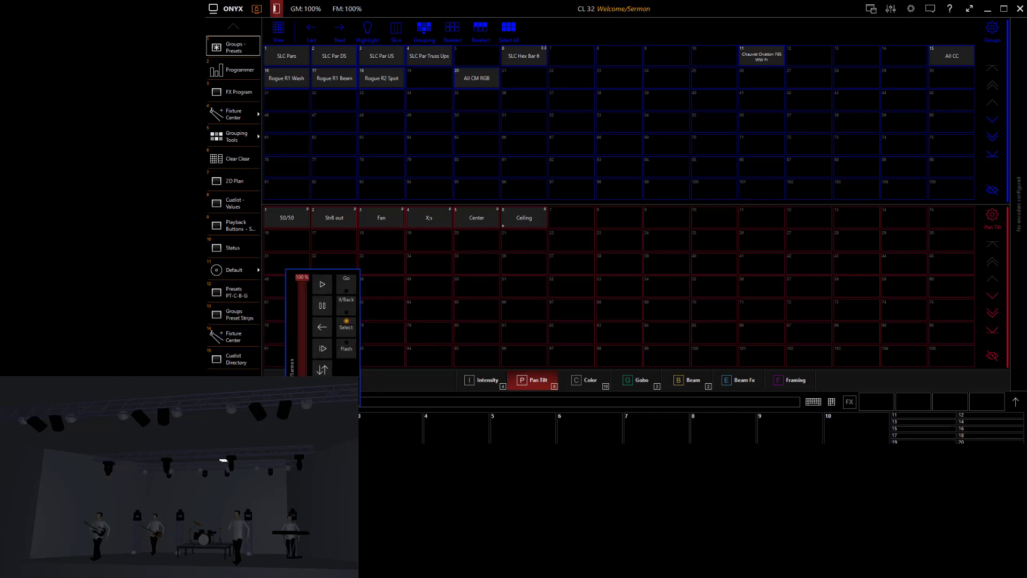
click(257, 287)
click(289, 366)
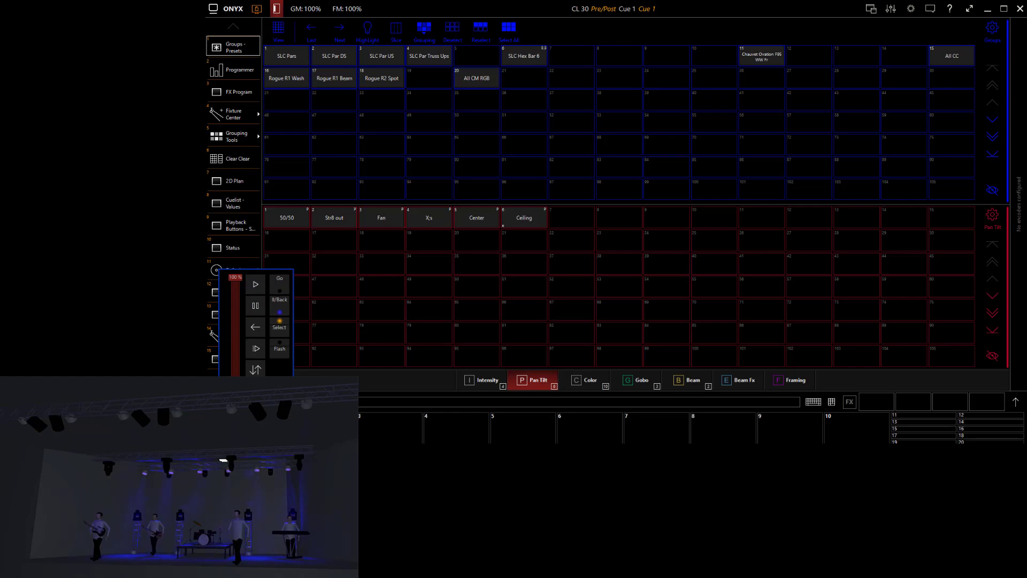
click(324, 286)
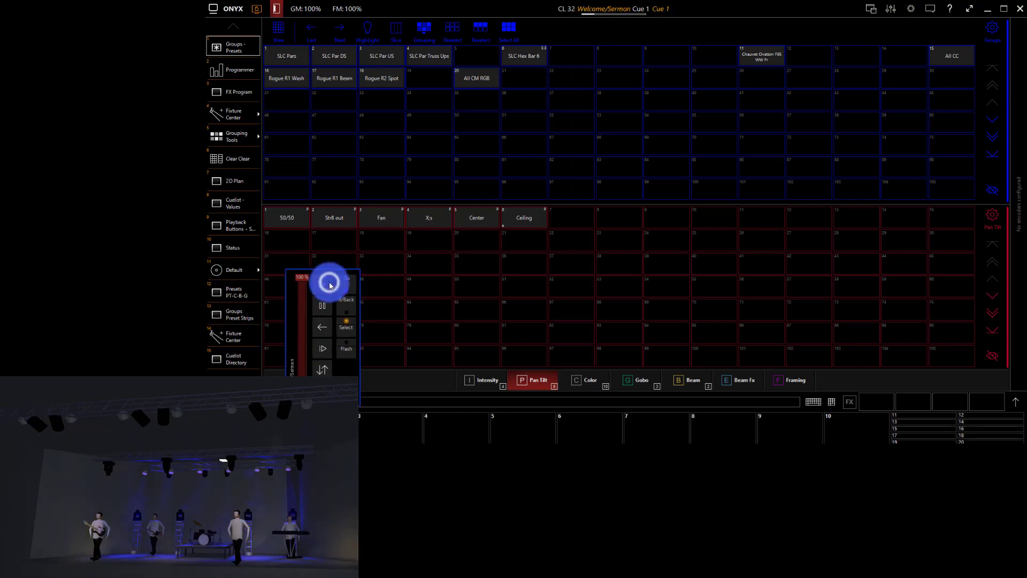
Step: Release the Pre/Post and Welcome/Sermon cuelists
click(354, 426)
click(373, 425)
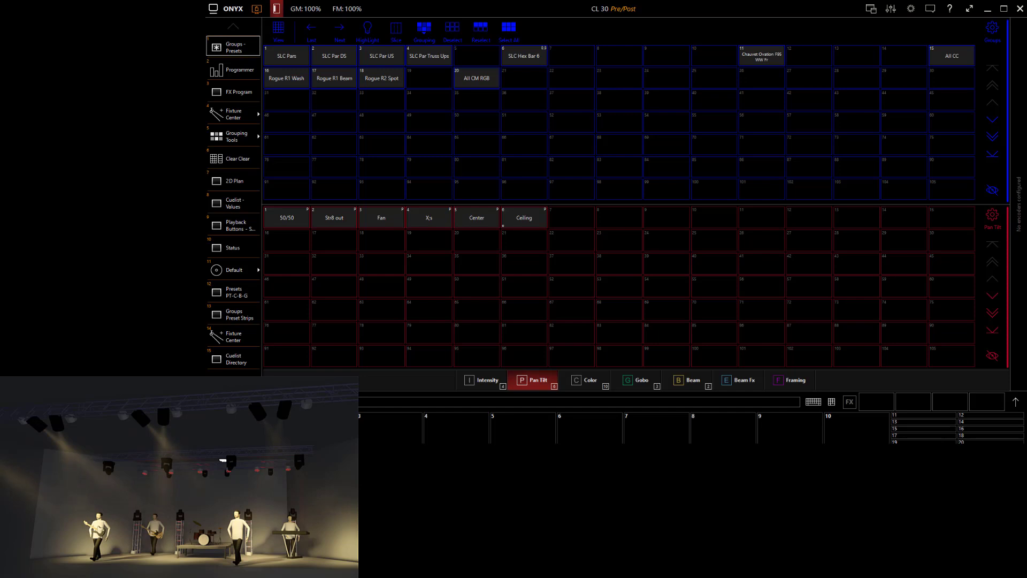
click(339, 351)
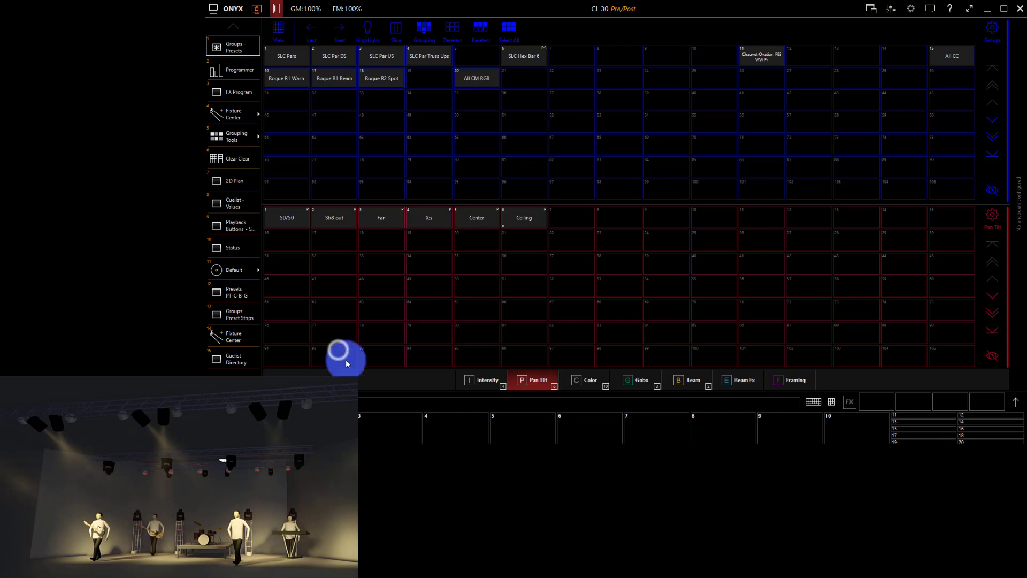
click(365, 432)
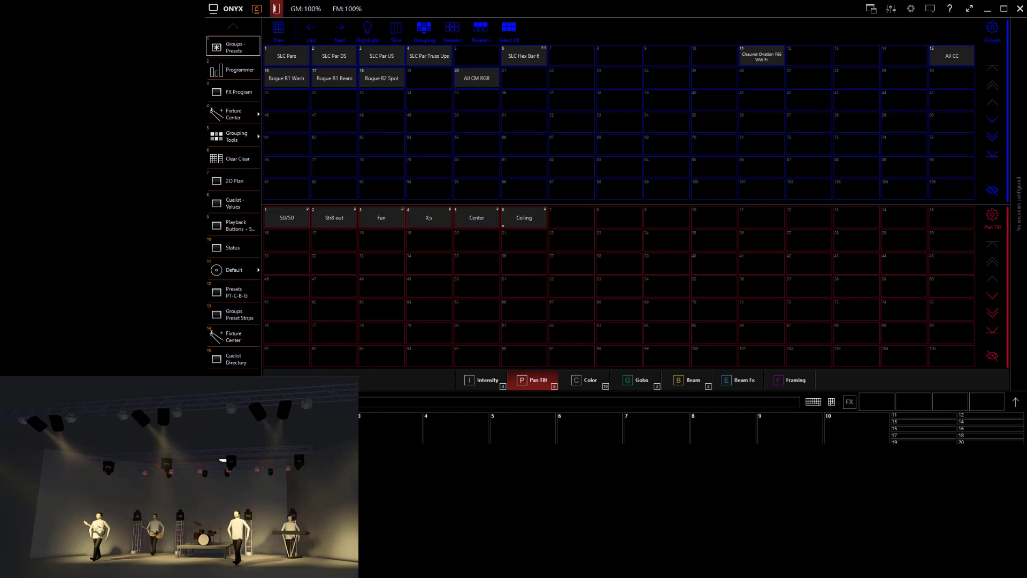
click(391, 416)
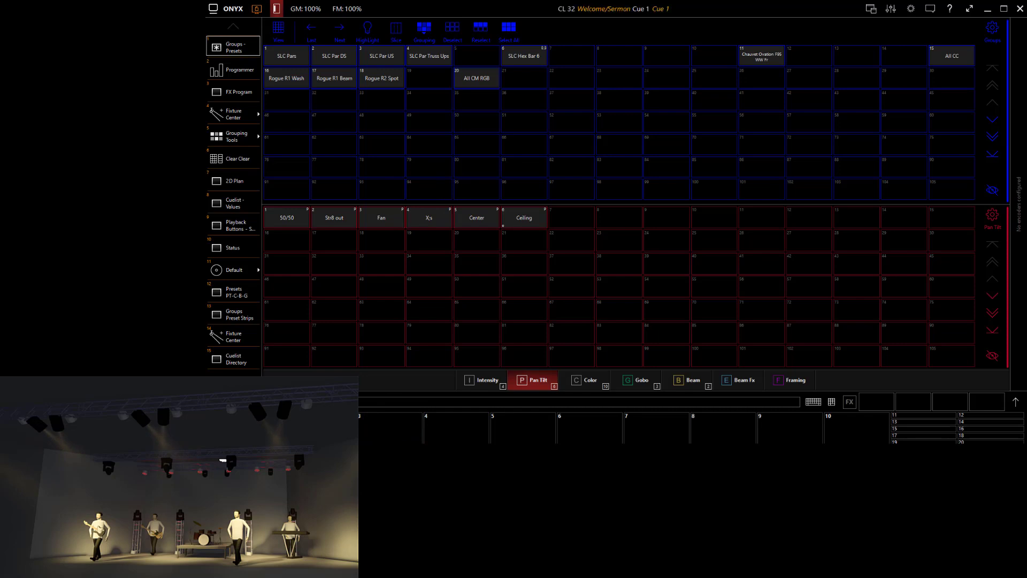
click(319, 369)
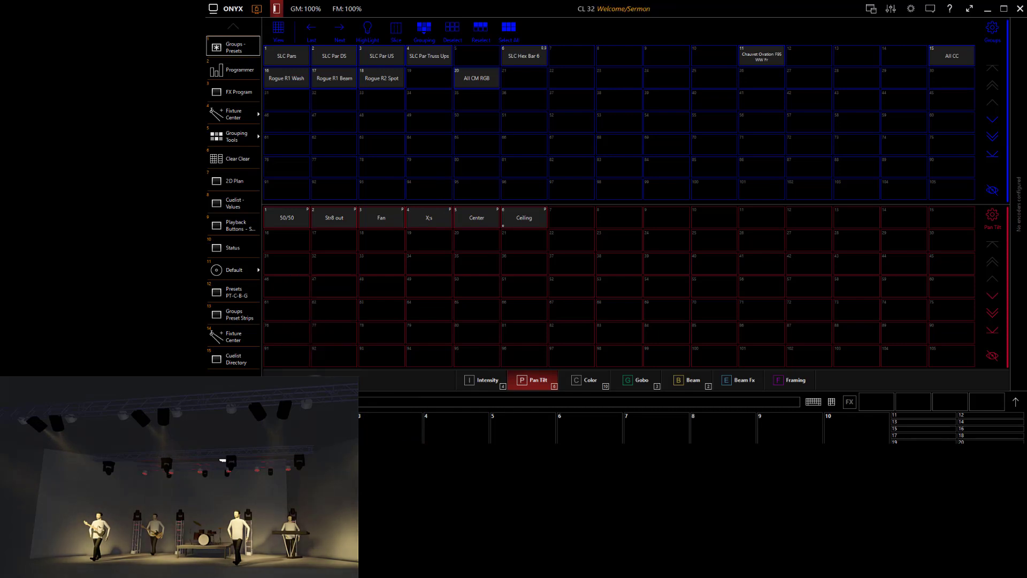
Step: Set the Chauvet Ovation front light group to the 50 intensity preset
click(628, 140)
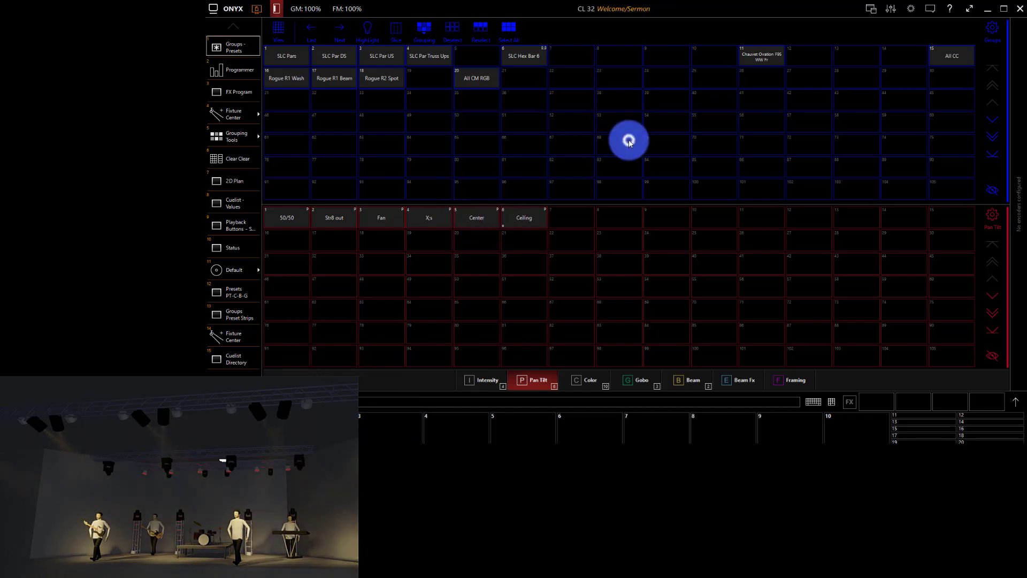
click(761, 54)
click(1014, 401)
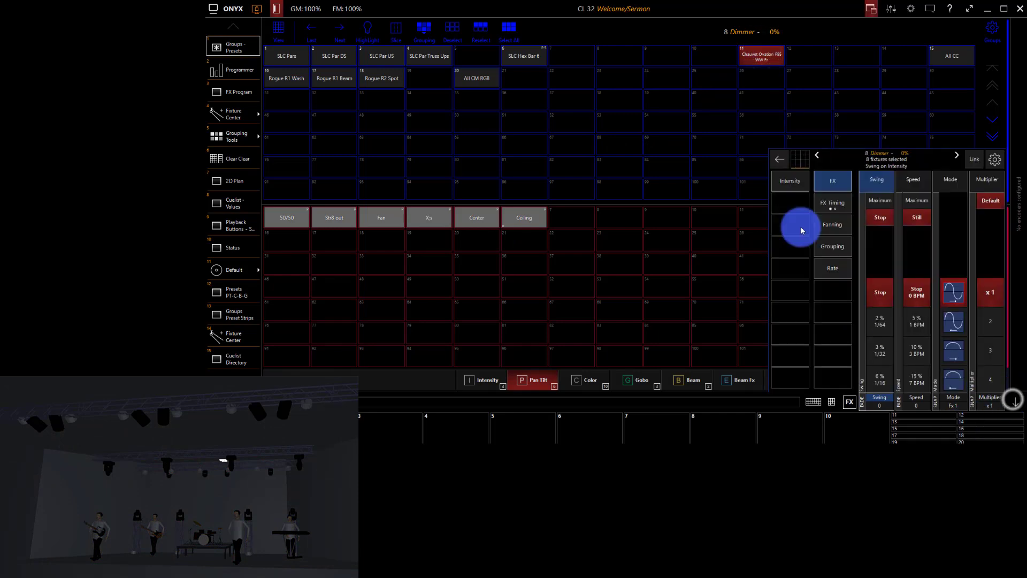
click(790, 181)
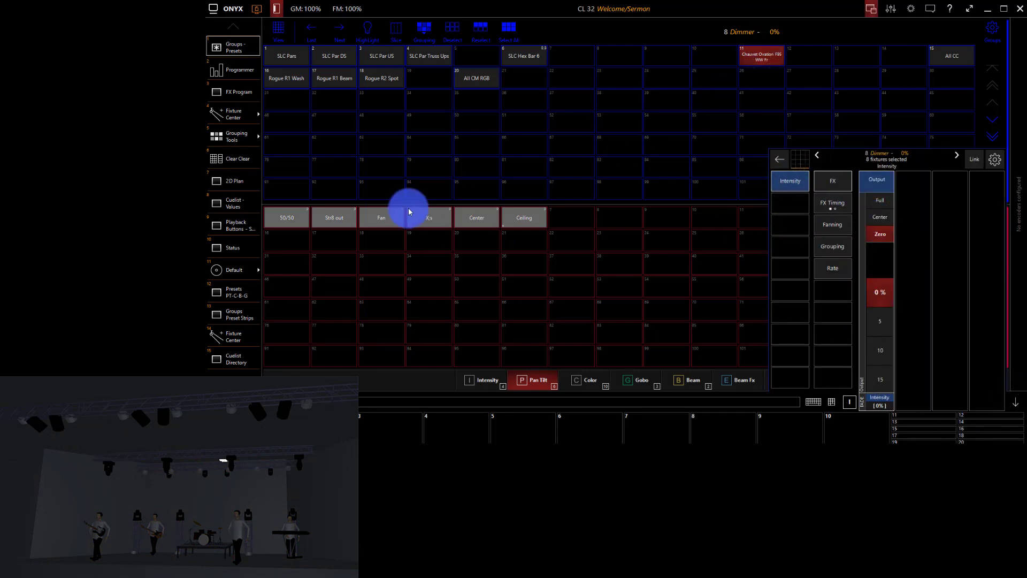
click(495, 379)
click(342, 211)
click(1015, 402)
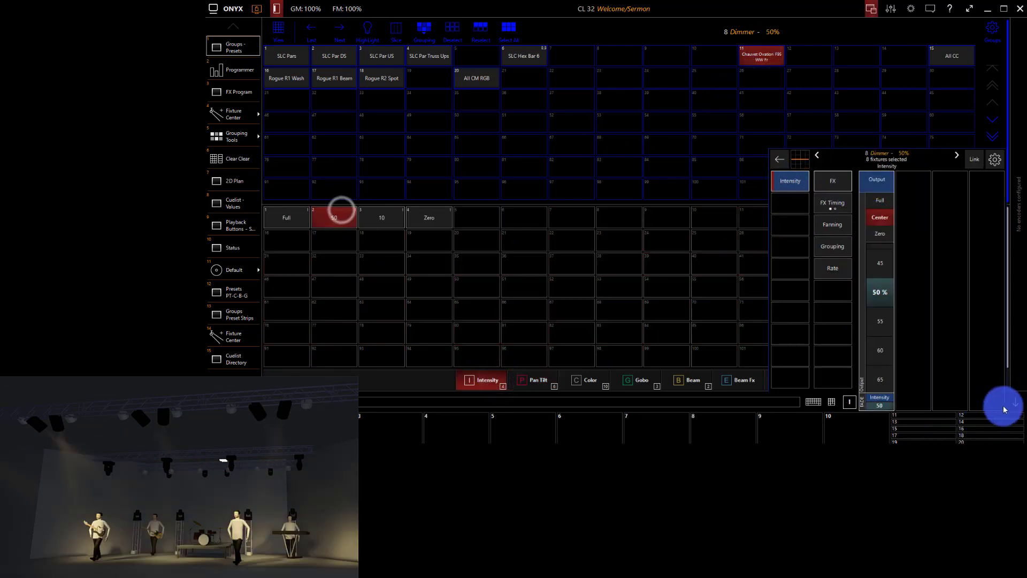
click(535, 381)
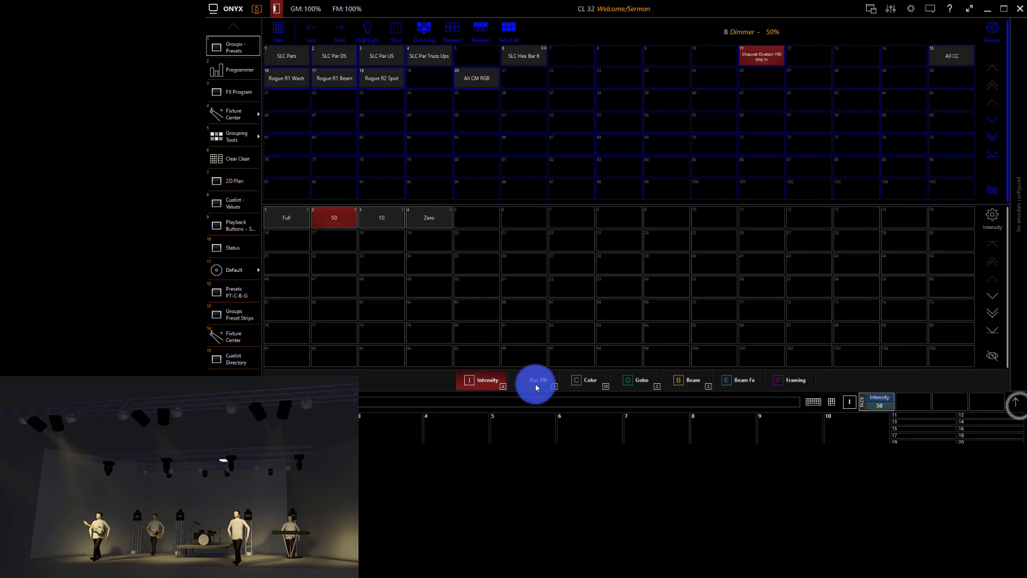
Step: Set the Rogue R1 Wash and Rogue R2 Spot groups to the Full intensity preset and apply the X's pan/tilt preset
click(283, 54)
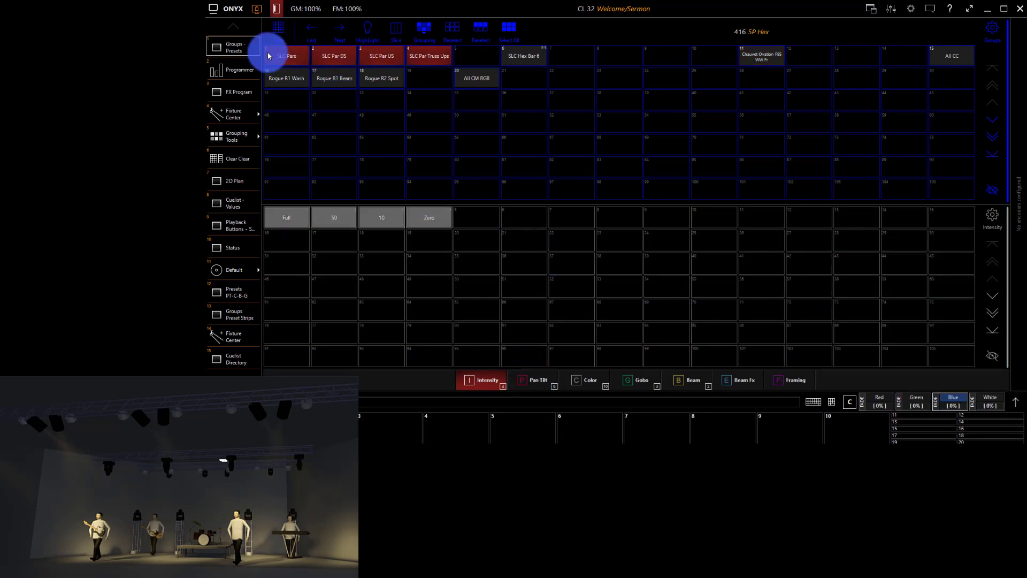
click(291, 79)
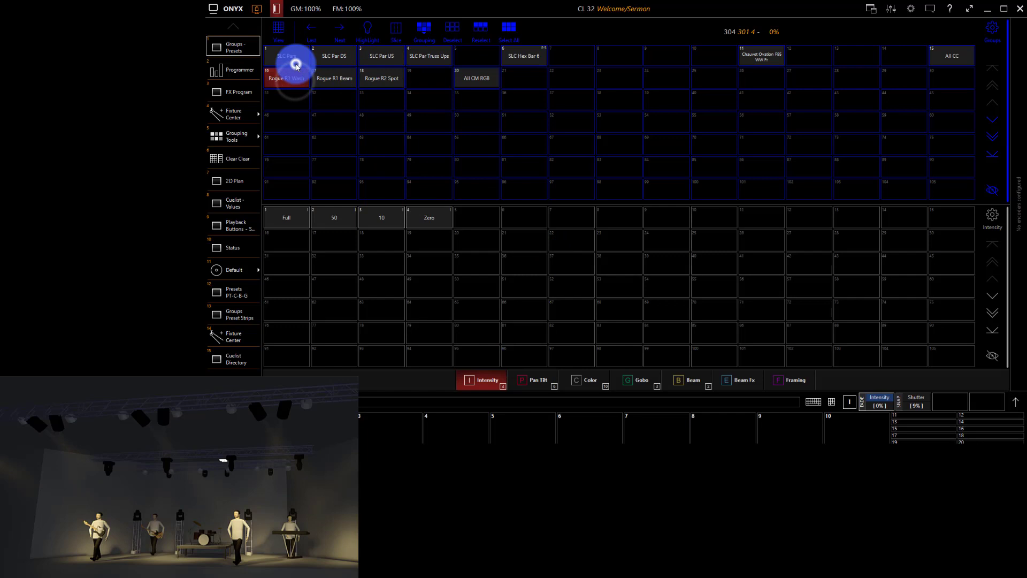
click(333, 80)
click(381, 88)
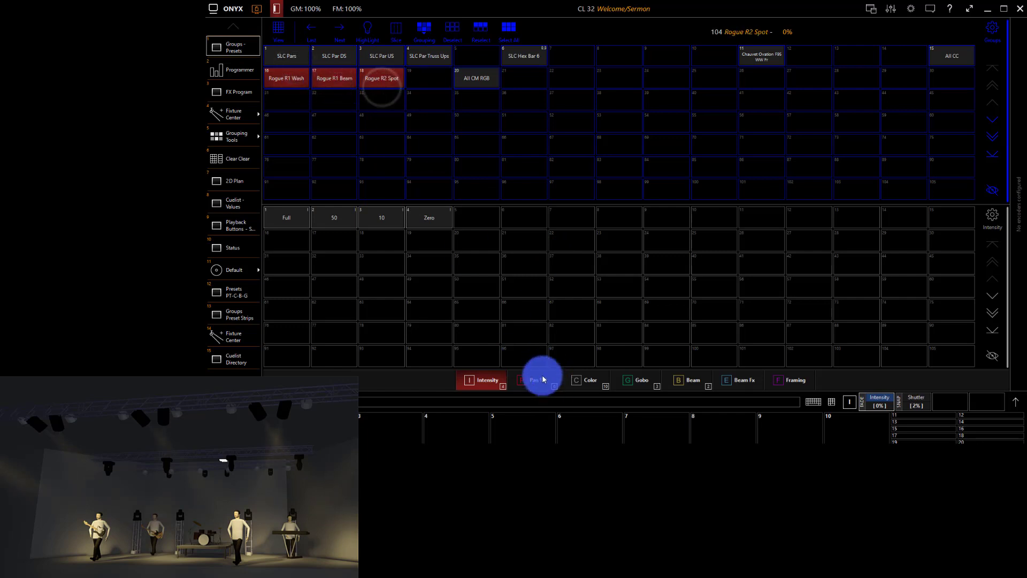
click(832, 403)
click(832, 402)
click(334, 78)
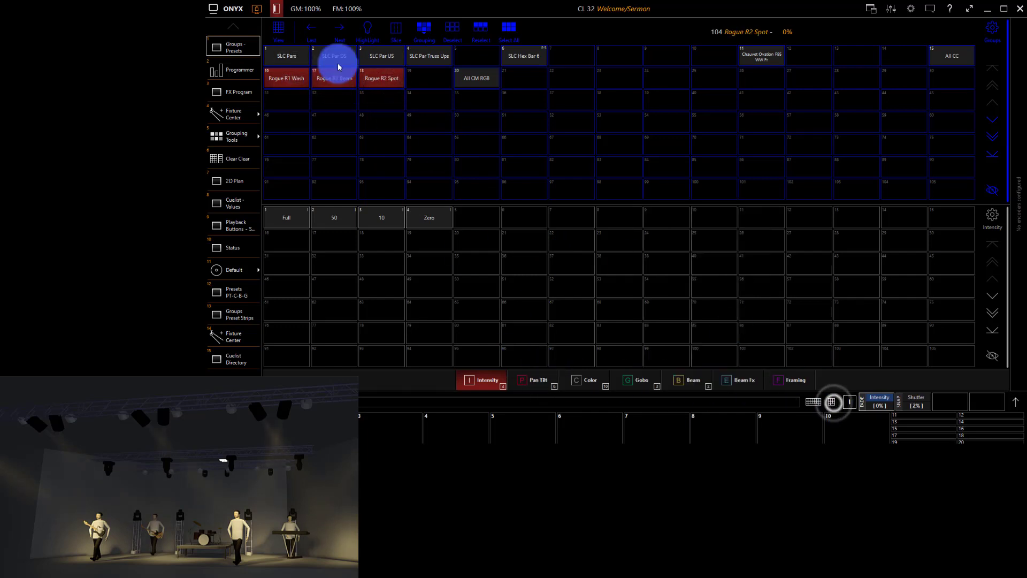
click(335, 217)
click(286, 207)
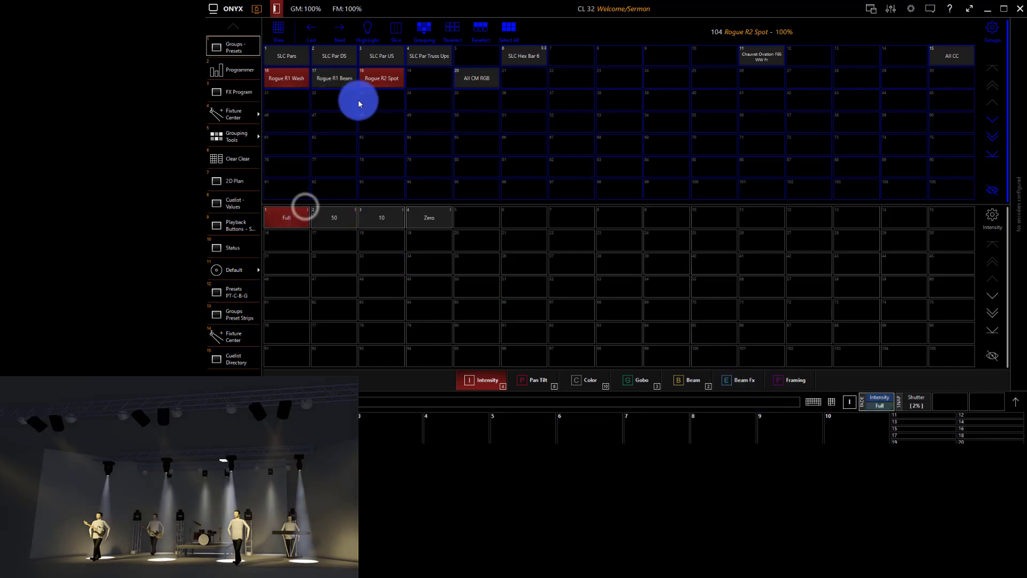
click(530, 378)
click(431, 218)
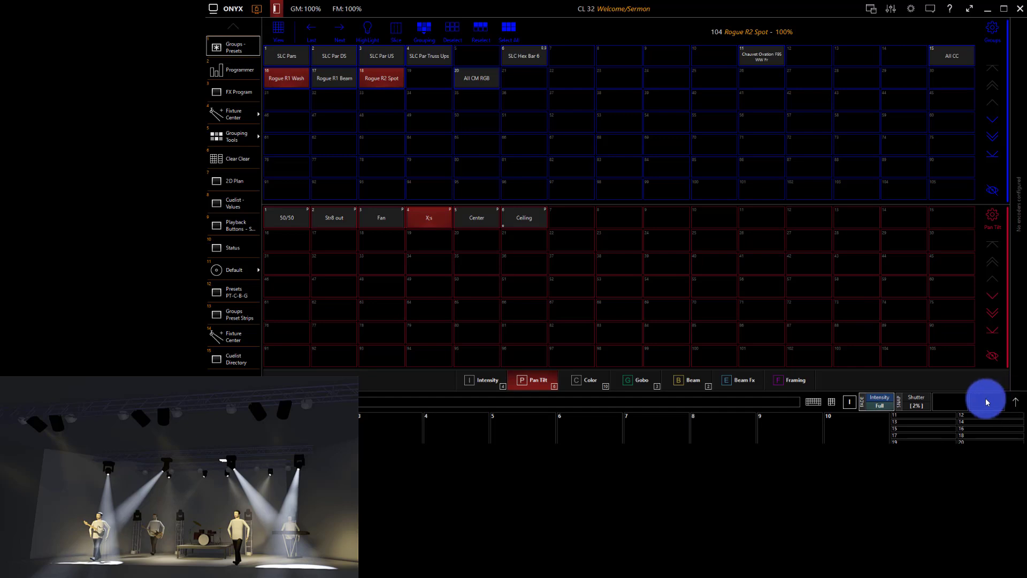
Step: Record the programmed look to playback 3 as a new standard cuelist named Music
key(r)
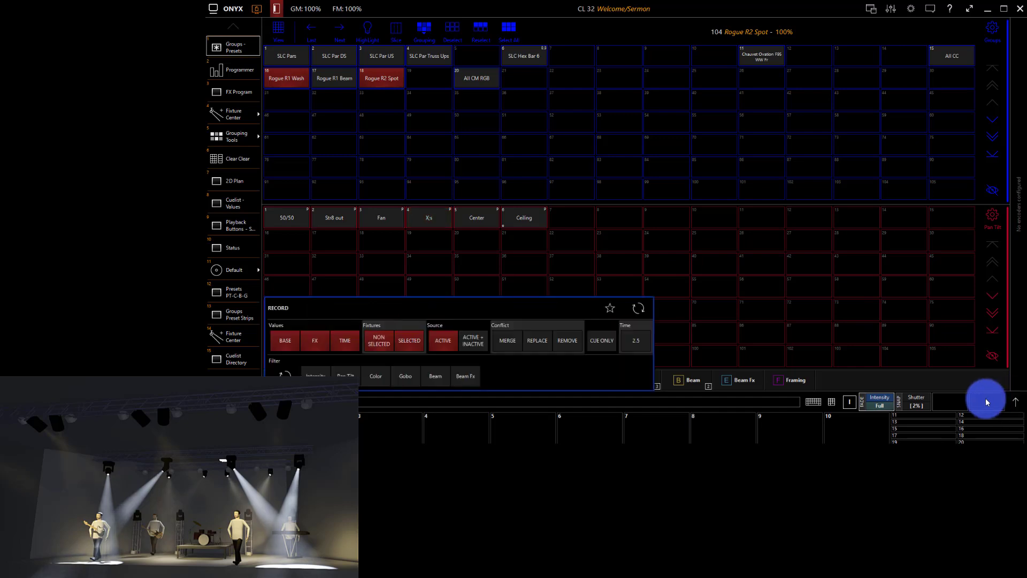
click(751, 436)
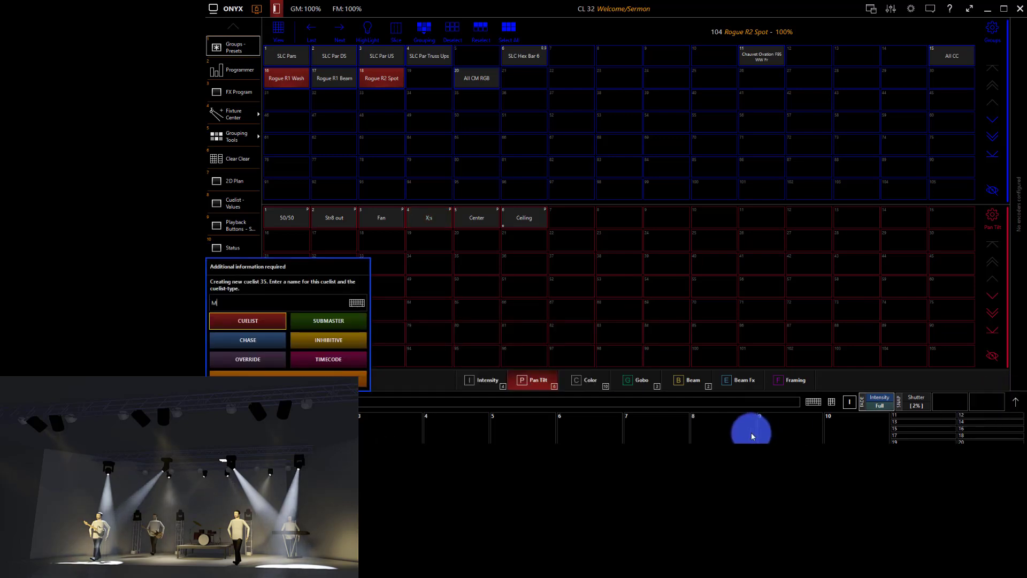
key(Return)
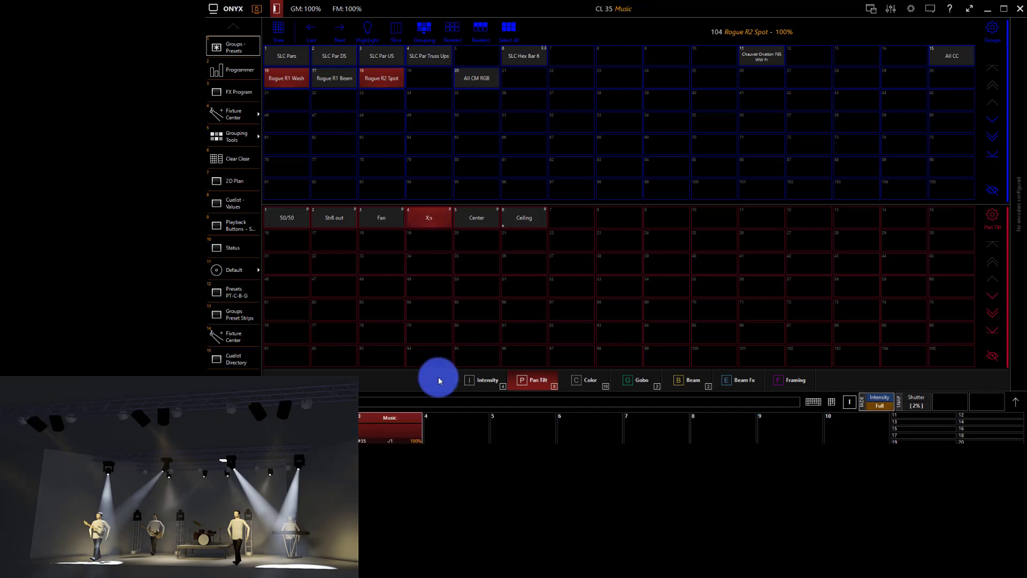
Step: Play cue 1 of the Music cuelist and clear the programmer
click(416, 427)
click(390, 288)
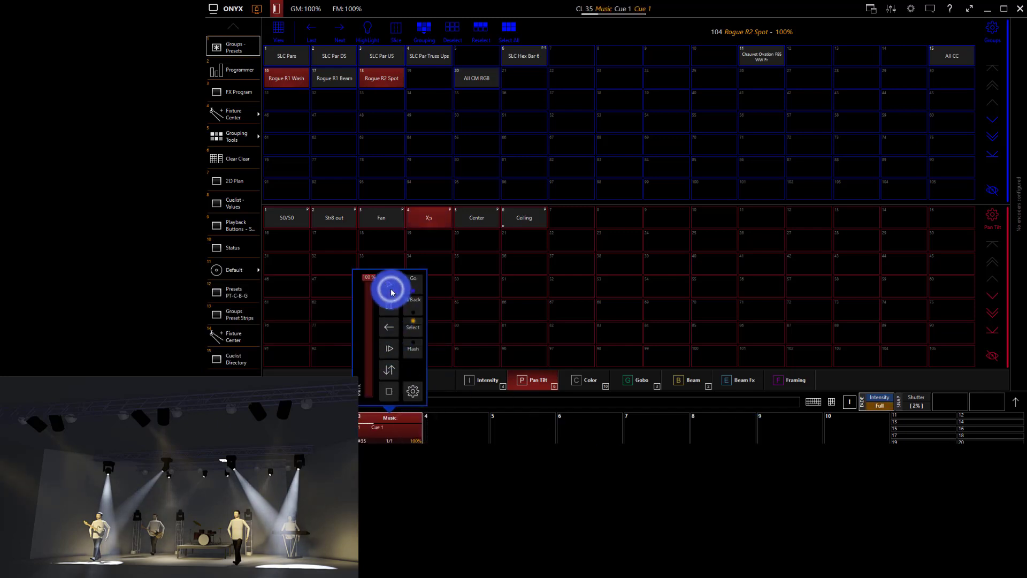
key(Escape)
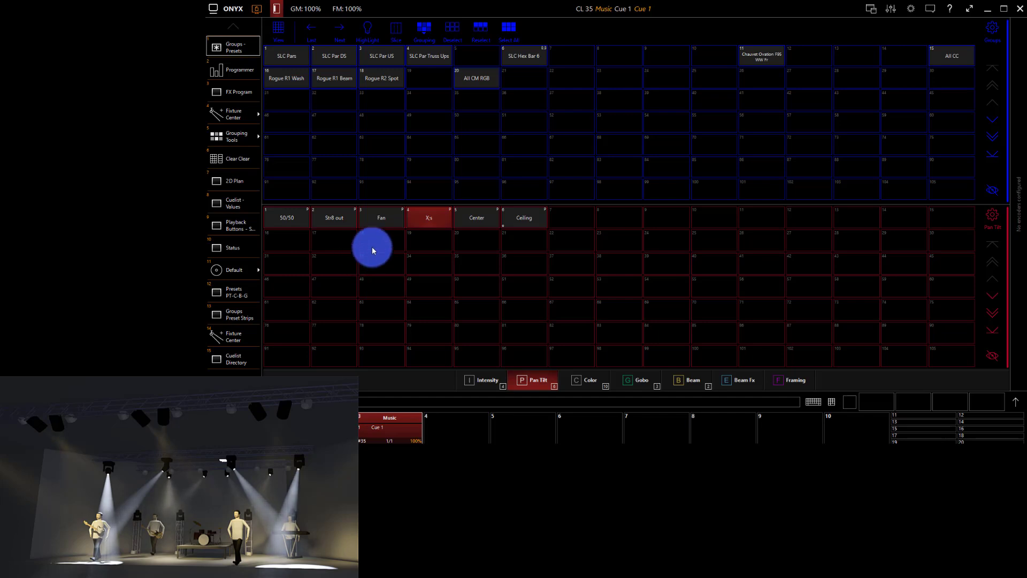
Step: Delete the How Great is Our God and Song X cuelists from the playback buttons
click(277, 212)
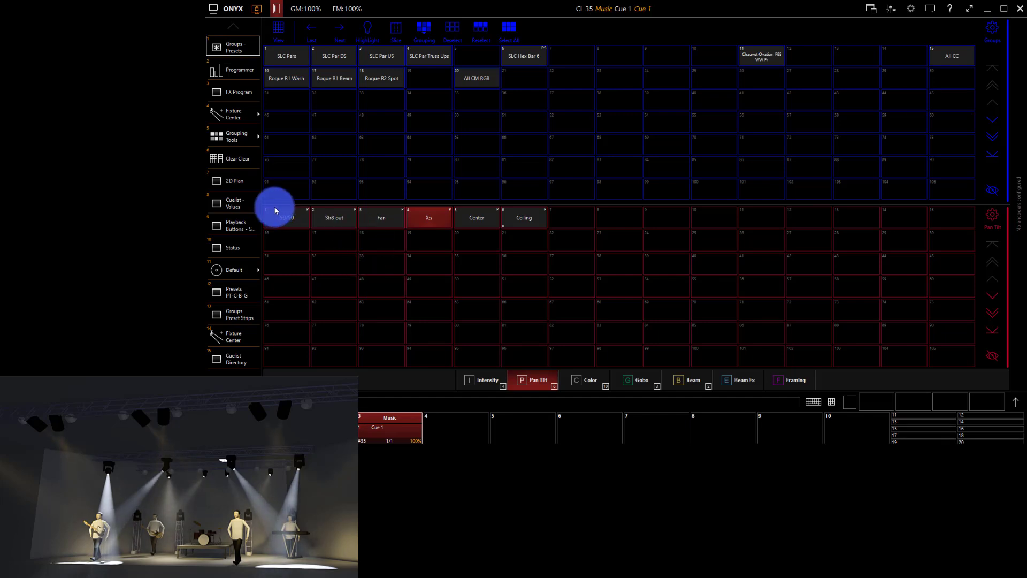
click(242, 227)
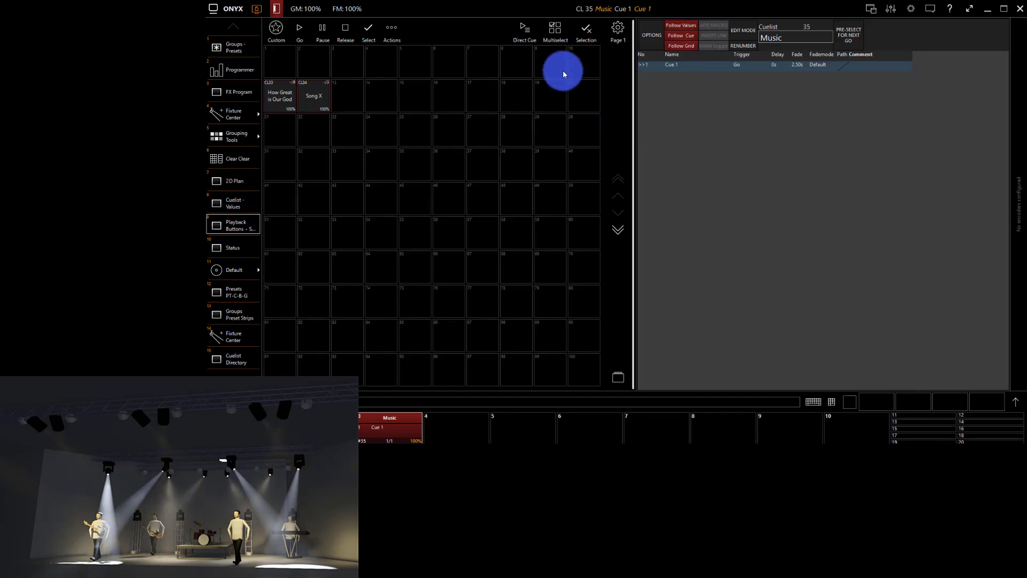
click(832, 402)
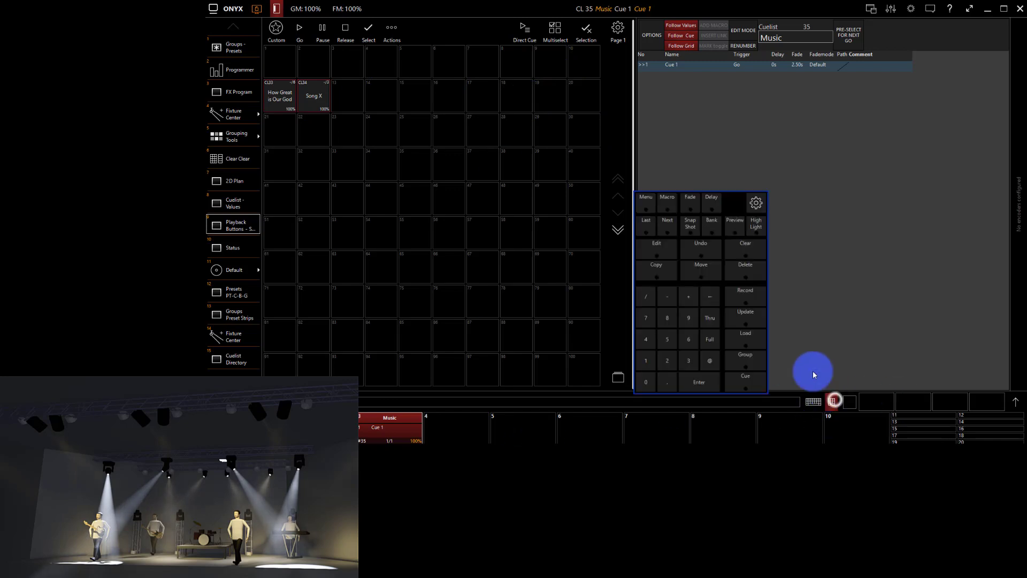
click(740, 268)
click(286, 101)
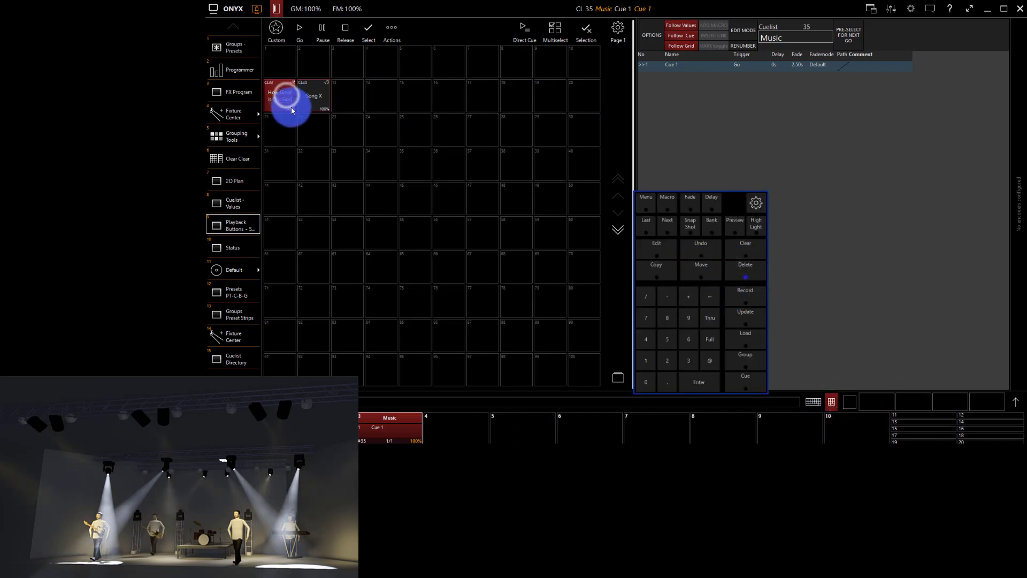
click(745, 270)
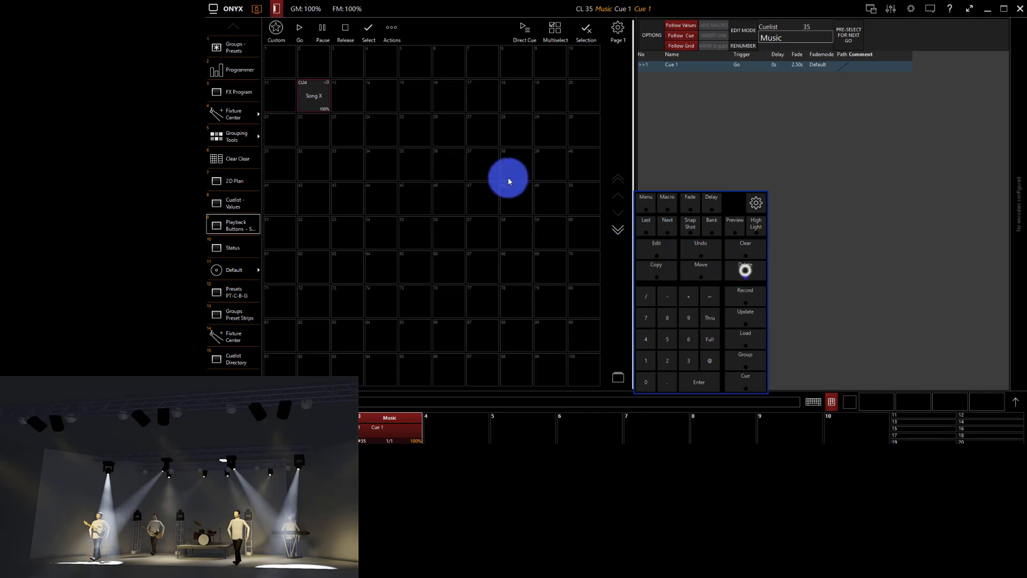
click(322, 99)
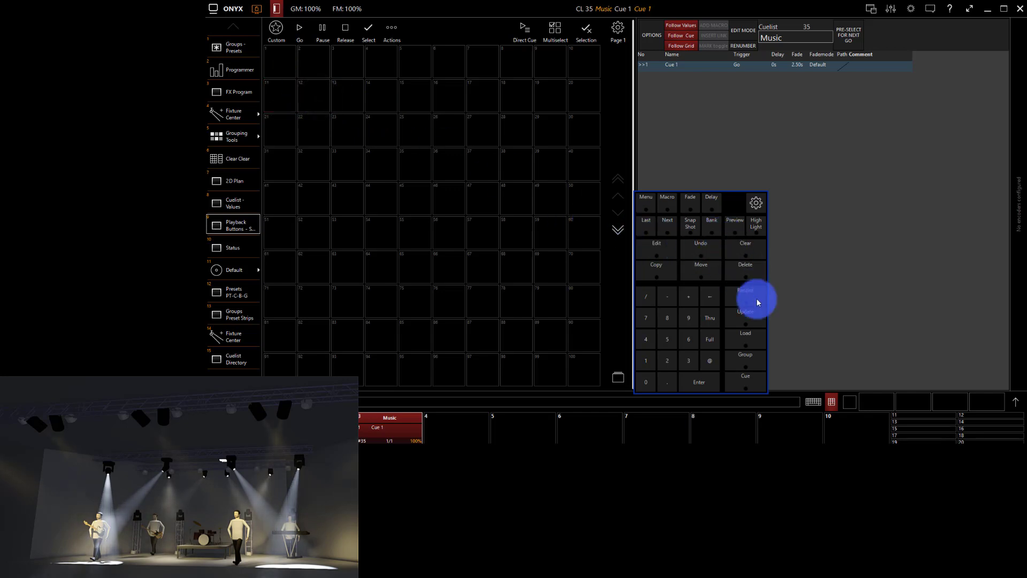
Step: With highlight on, select the SLC Par DS and Rogue R2 Spot groups, with the colour presets shown below the groups
click(227, 48)
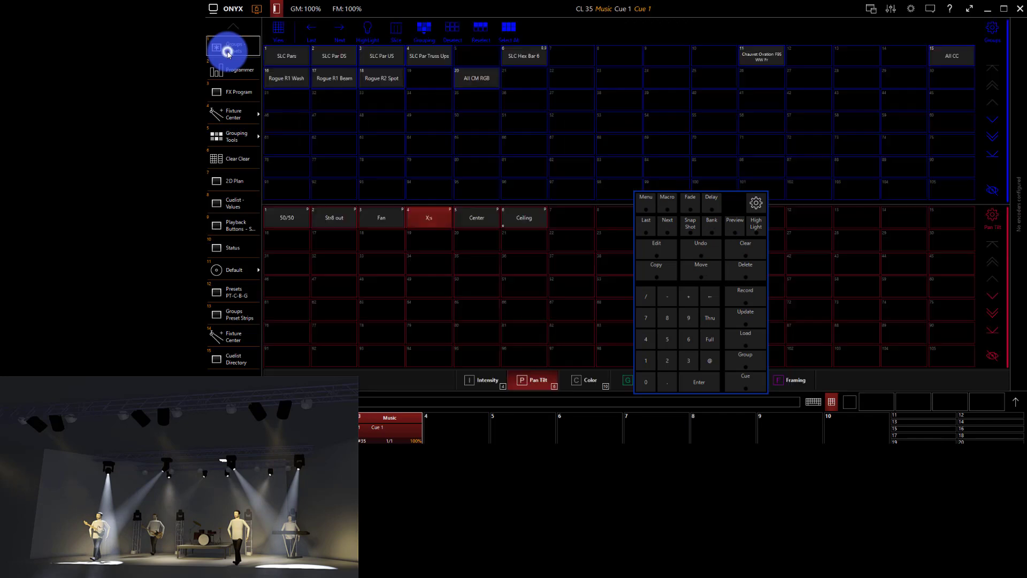
click(588, 380)
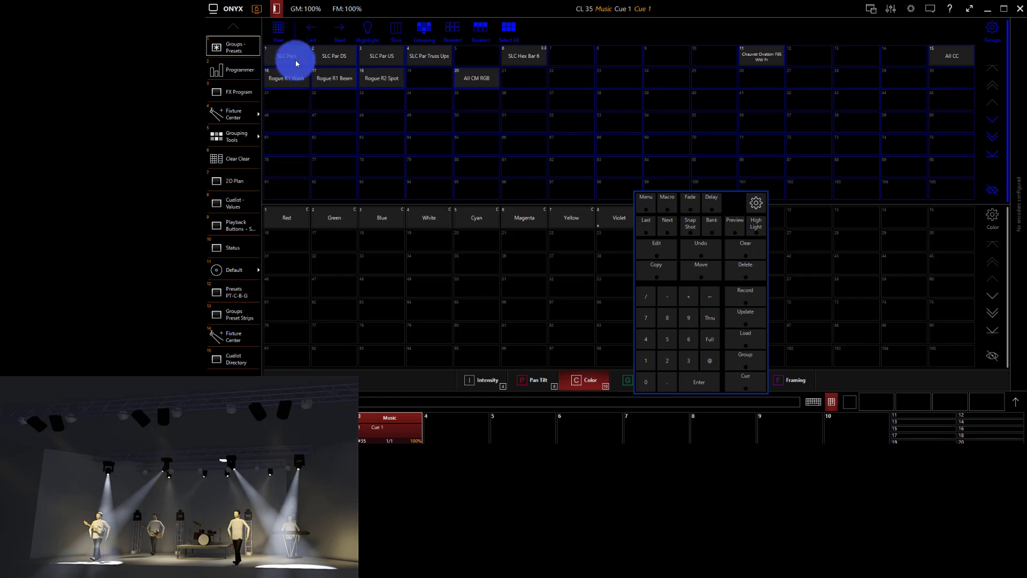
click(364, 32)
click(292, 56)
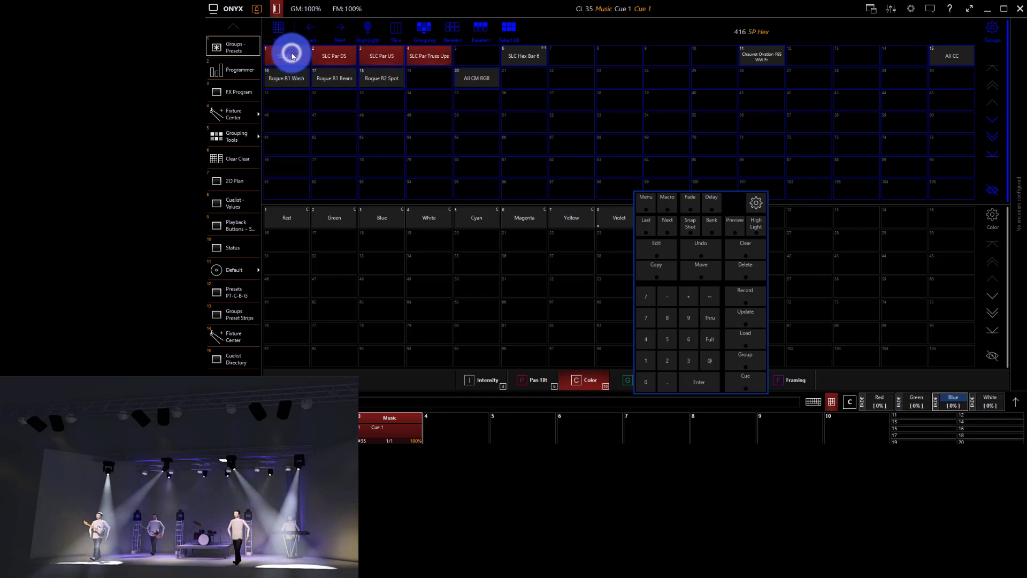
click(304, 62)
click(334, 57)
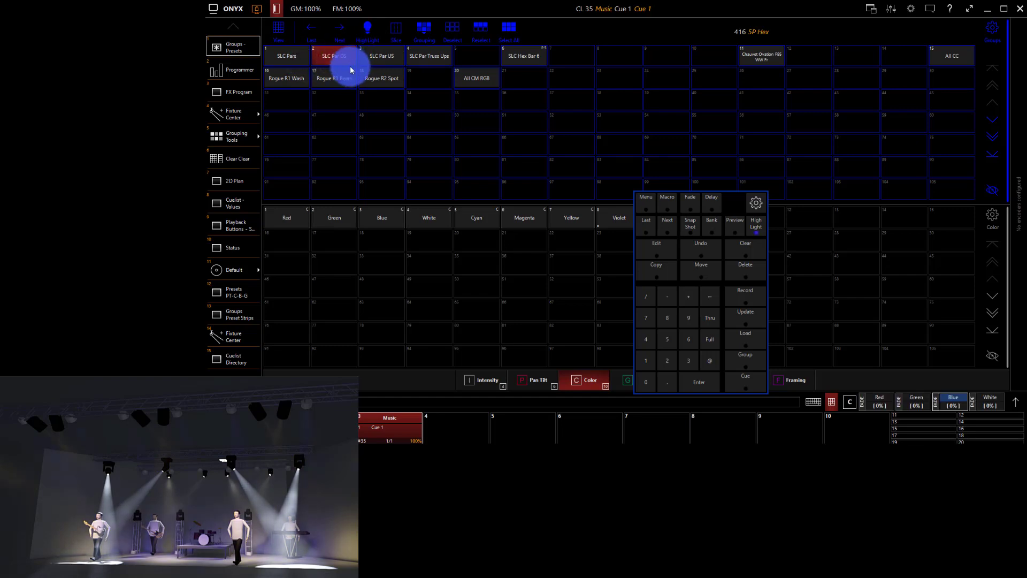
click(351, 70)
click(382, 78)
Step: Record the selected fixtures as group 46 and name it Half Rig
click(706, 227)
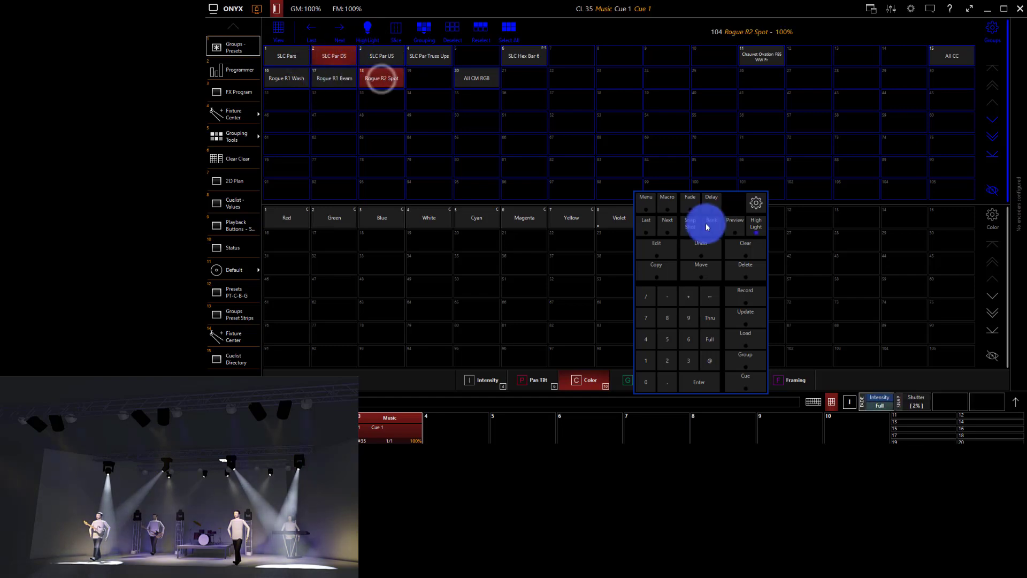
drag(707, 227, 720, 243)
click(734, 294)
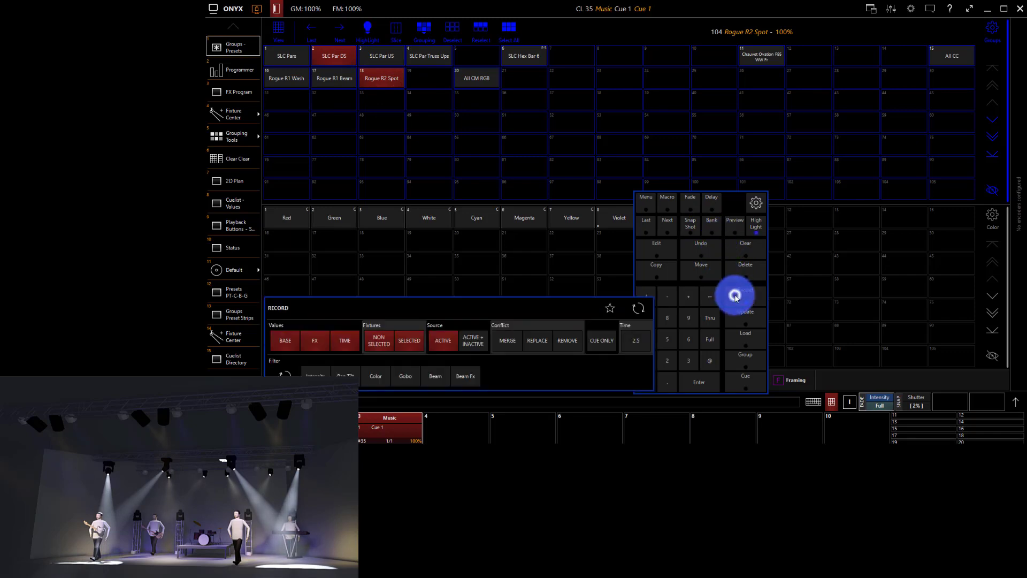
click(298, 118)
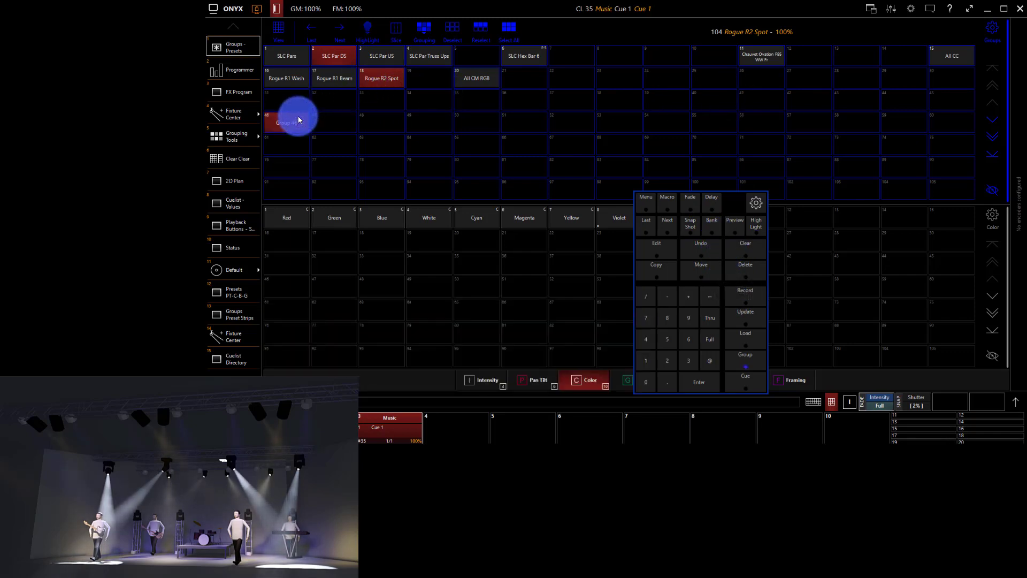
Step: Select the SLC Par US, Rogue R1 Wash and SLC Hex Bar 6 groups together
click(376, 62)
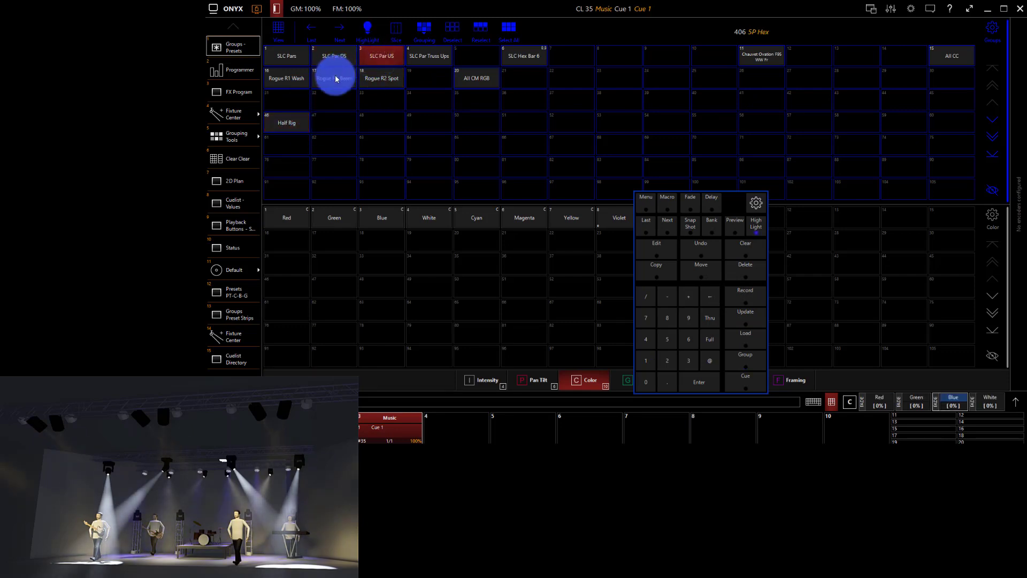
click(287, 74)
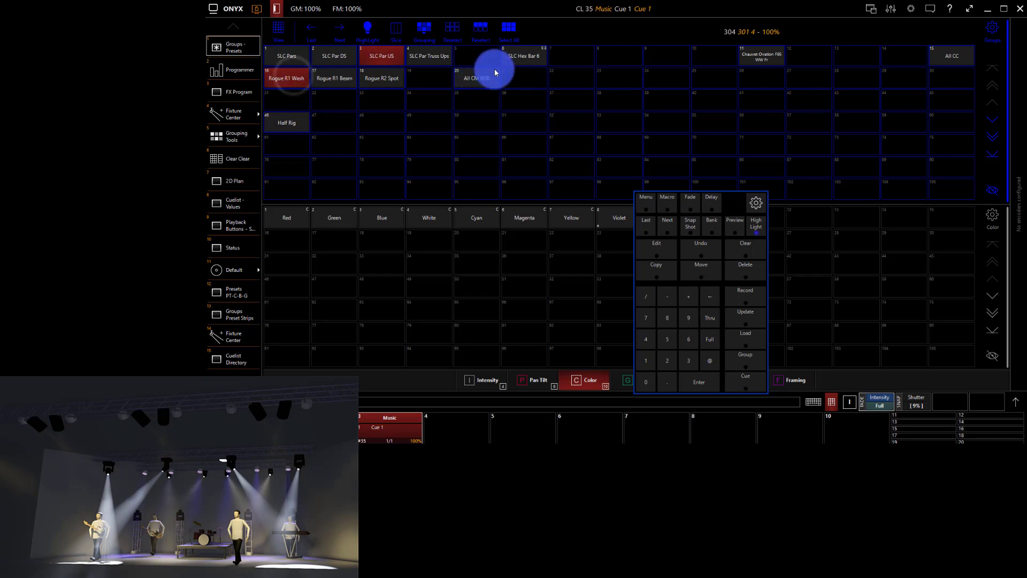
click(528, 66)
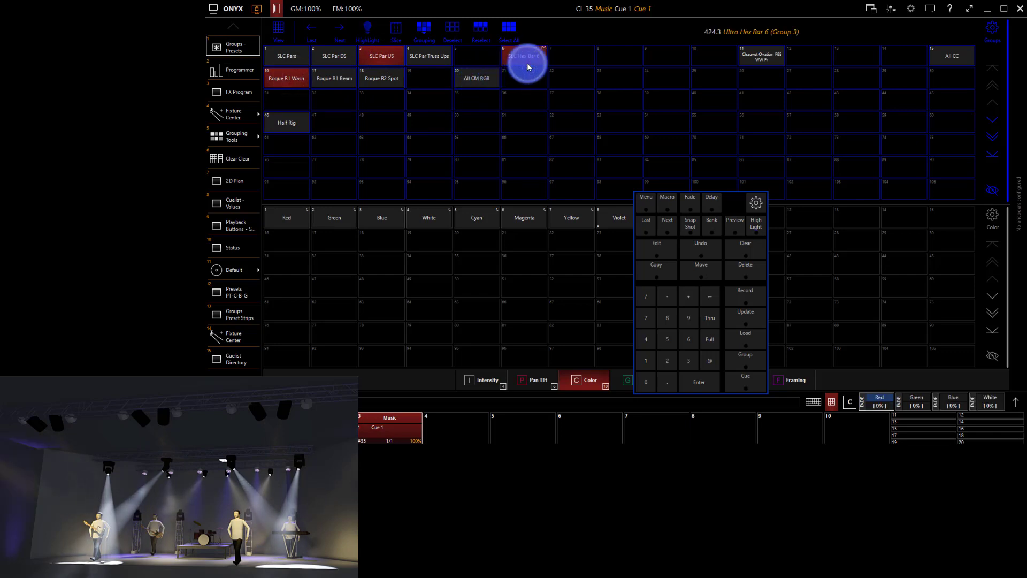
click(527, 66)
click(528, 66)
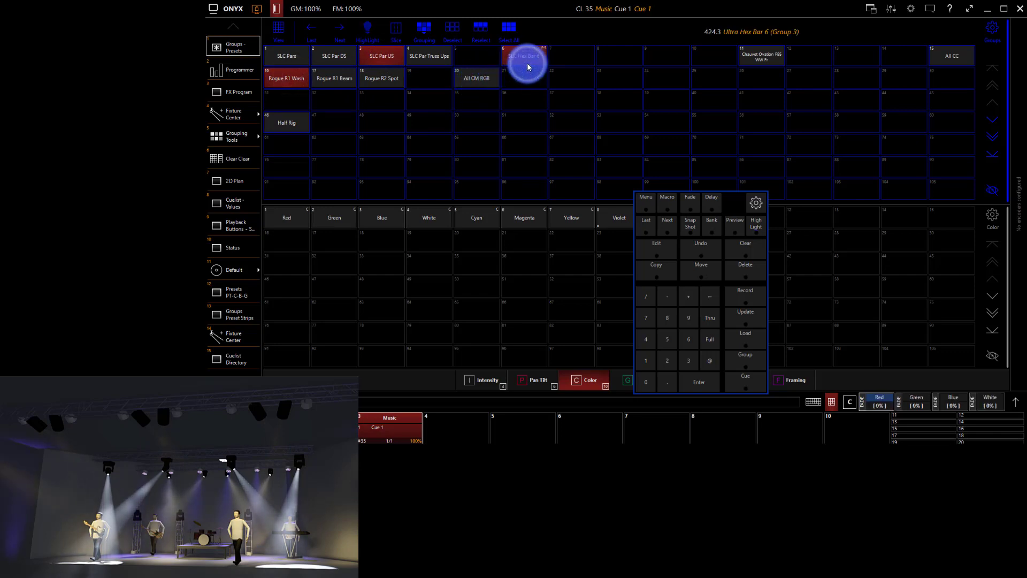
Step: Record this second selection as group 47 and name it Half Rig
click(756, 223)
click(748, 285)
click(344, 131)
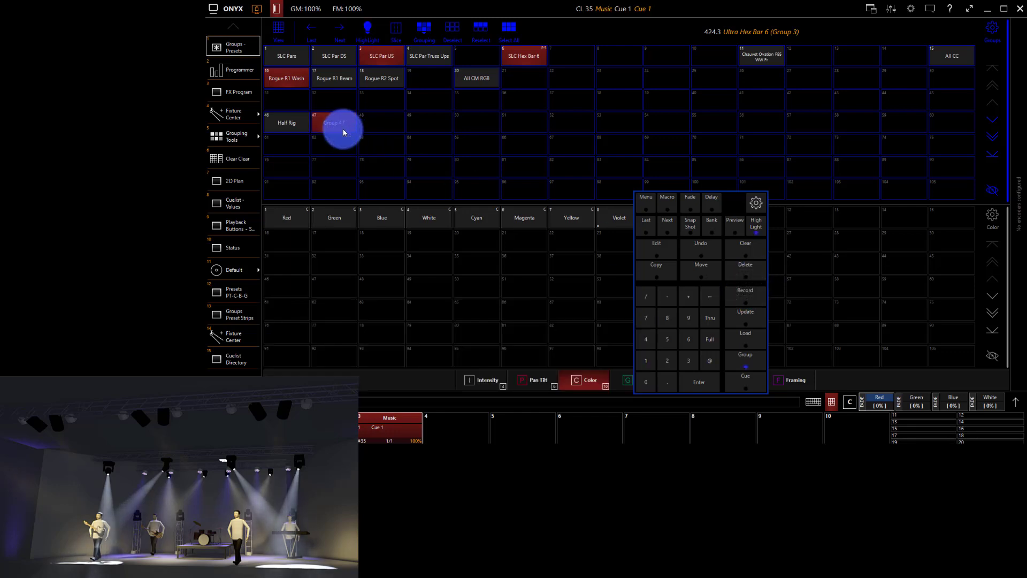
Step: Turn off highlight and clear the fixture selection
click(367, 31)
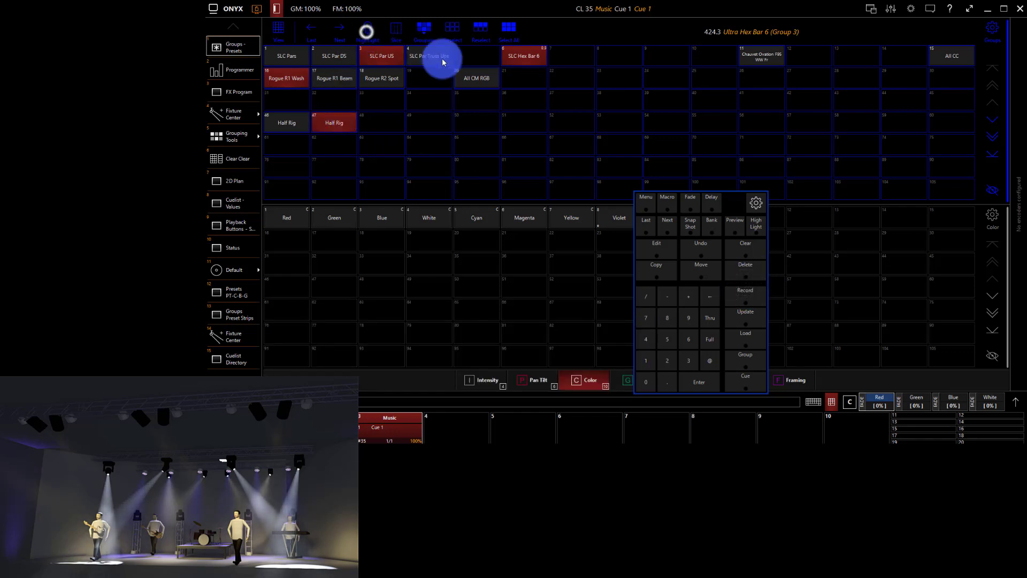
click(521, 61)
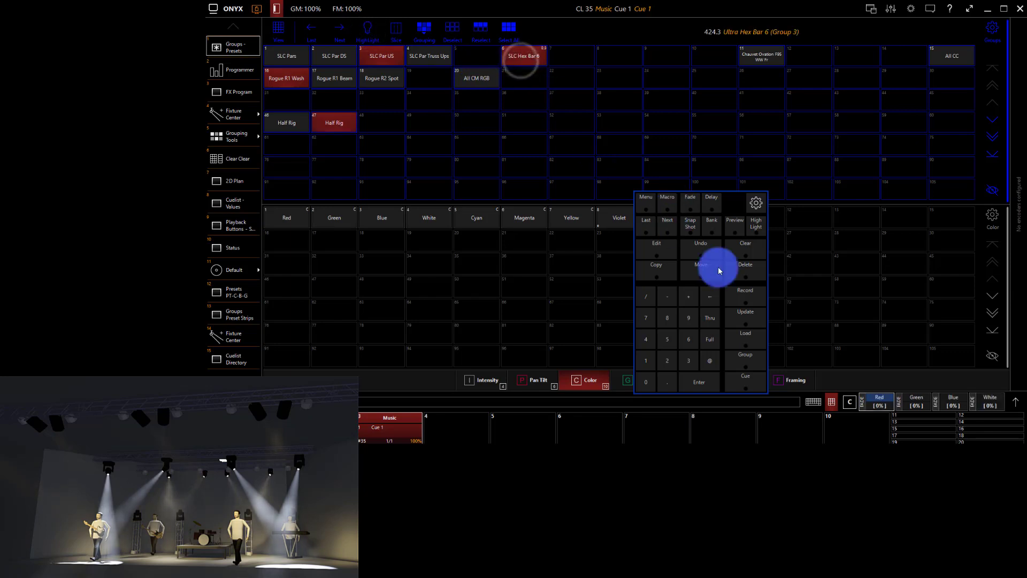
click(1016, 401)
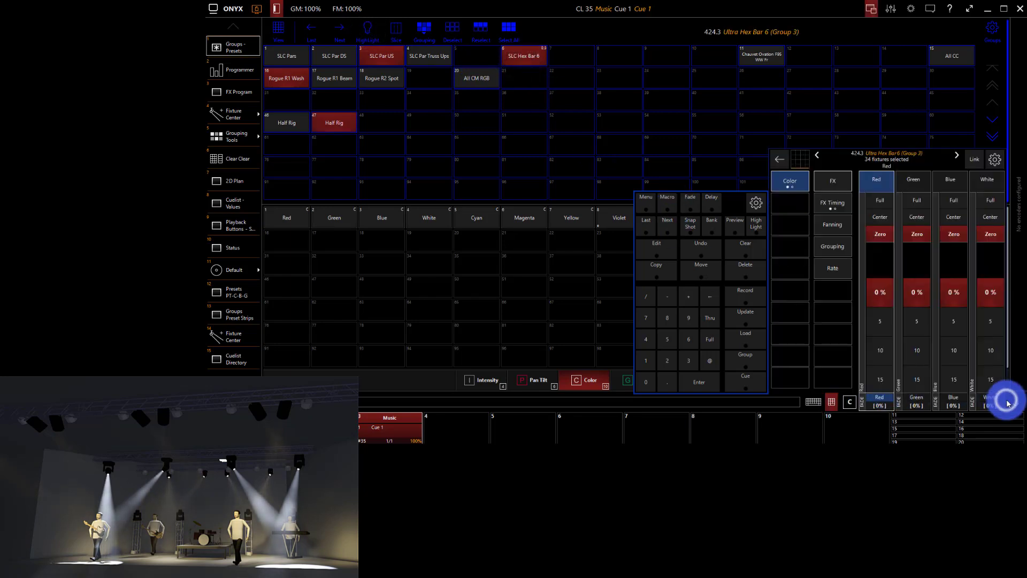
click(1017, 404)
key(Escape)
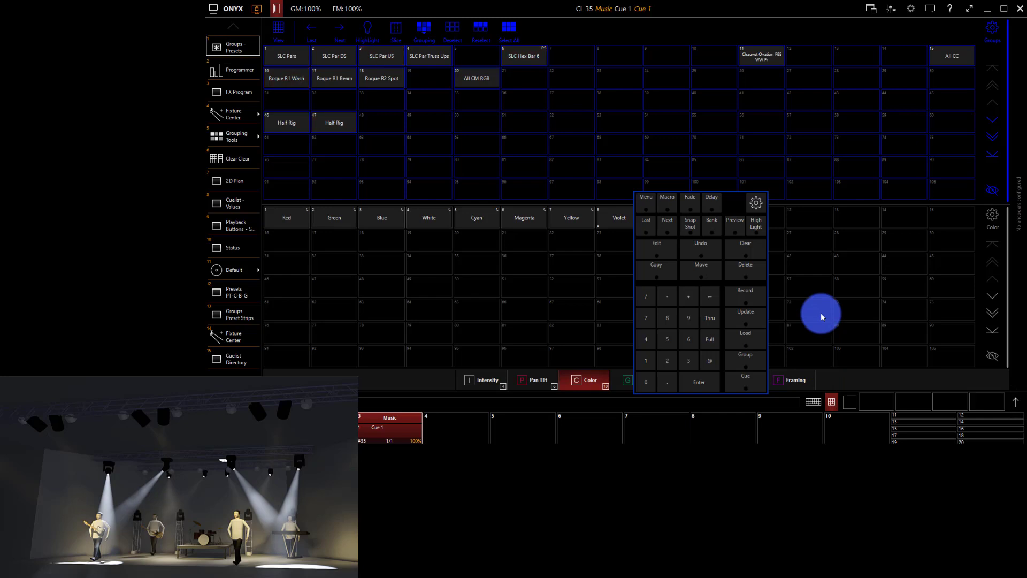
Step: Try the Red colour preset on Half Rig group 46 and the Blue preset on Half Rig group 47
click(269, 114)
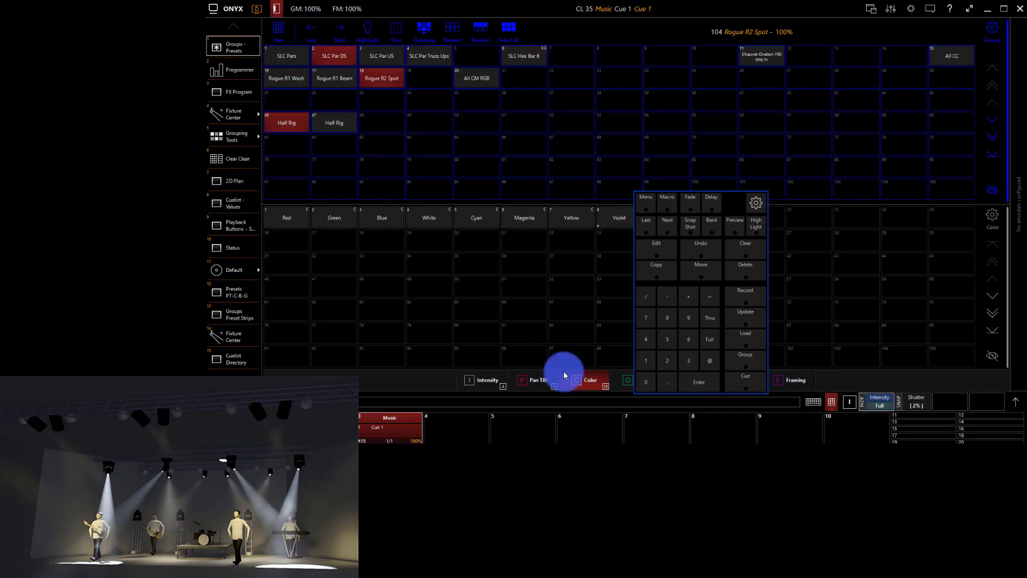
click(283, 219)
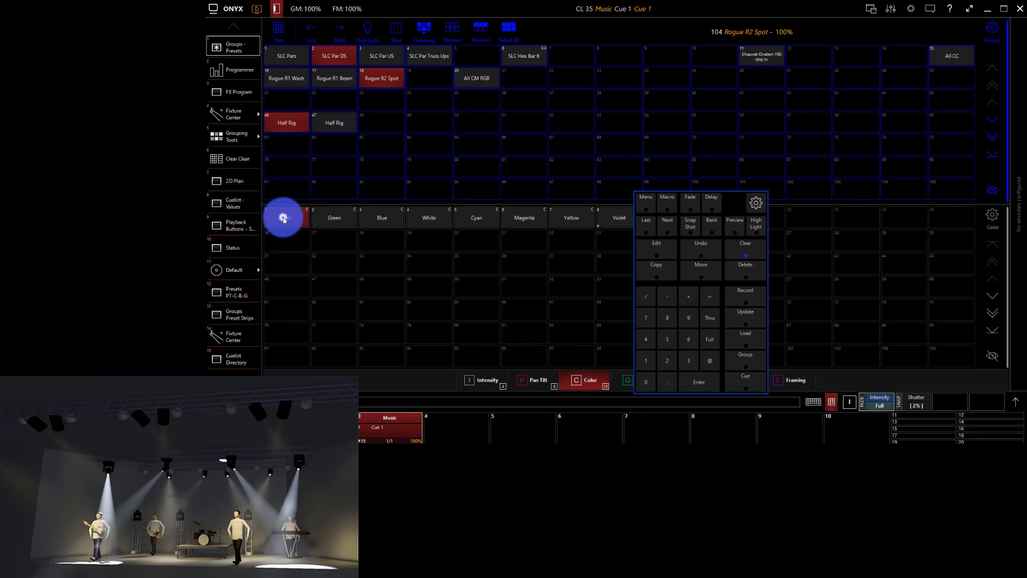
click(327, 125)
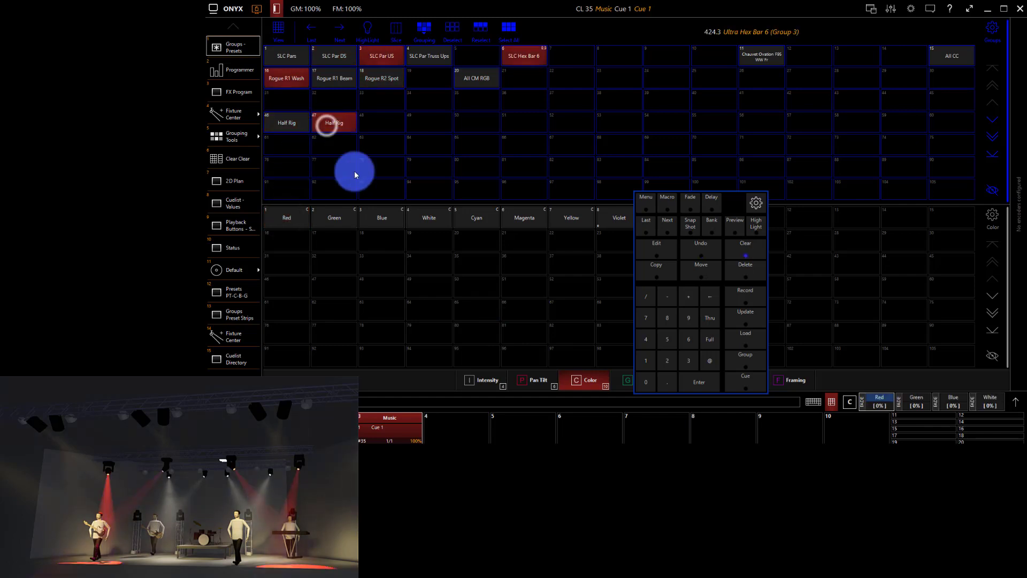
click(376, 219)
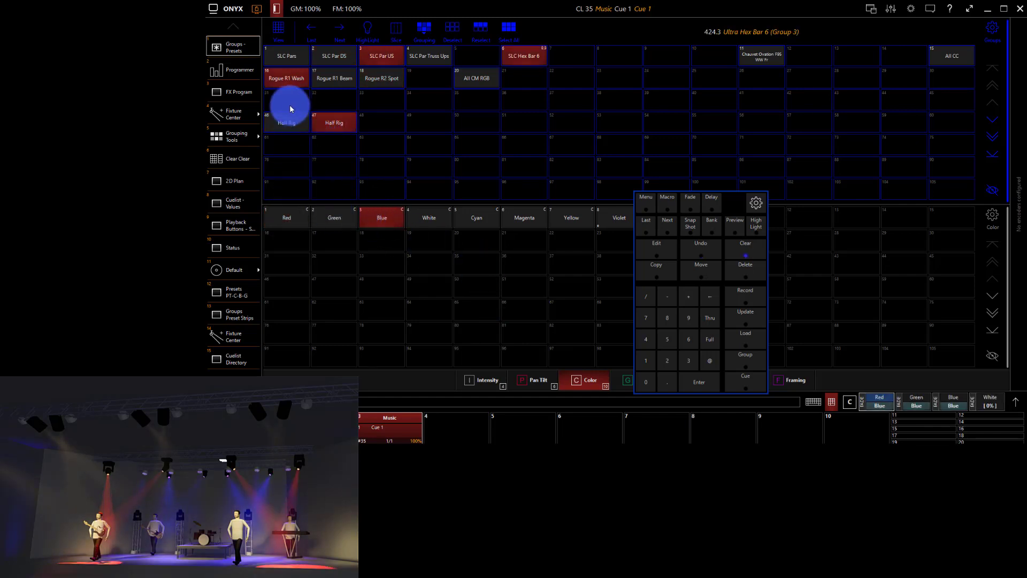
Step: Select both Half Rig groups and apply the Red colour preset to them
click(303, 223)
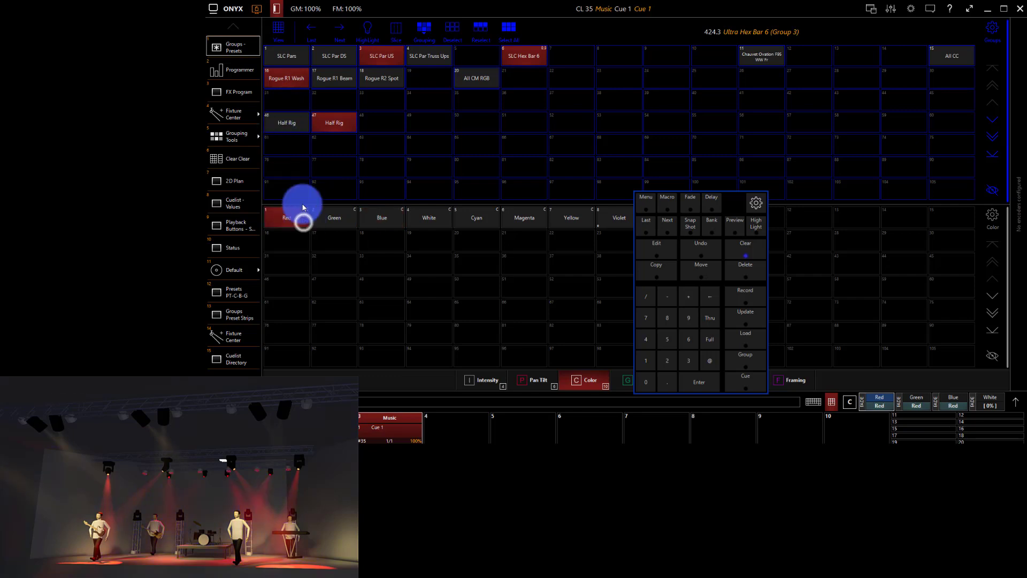
click(295, 117)
click(317, 124)
click(296, 219)
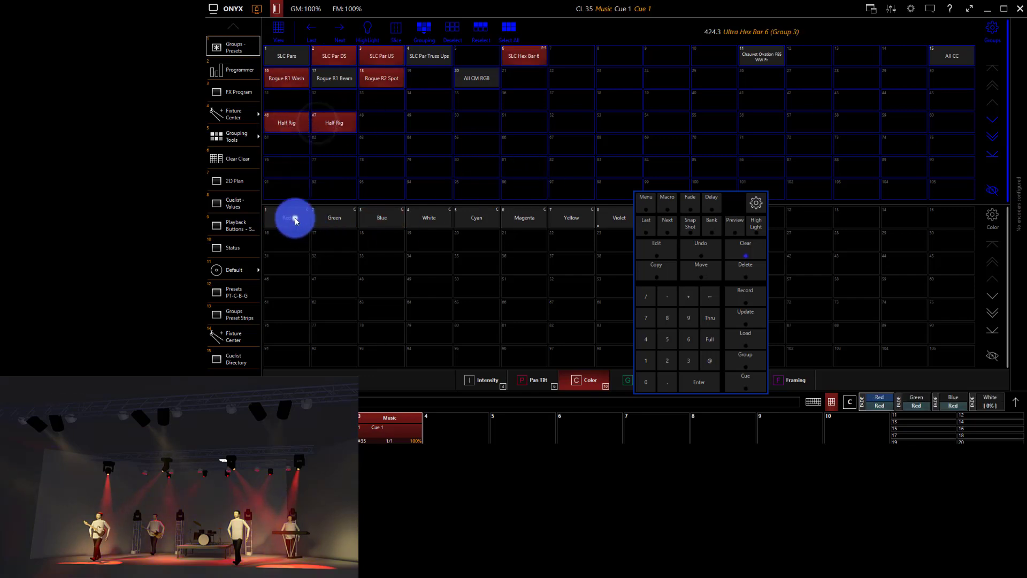
click(305, 273)
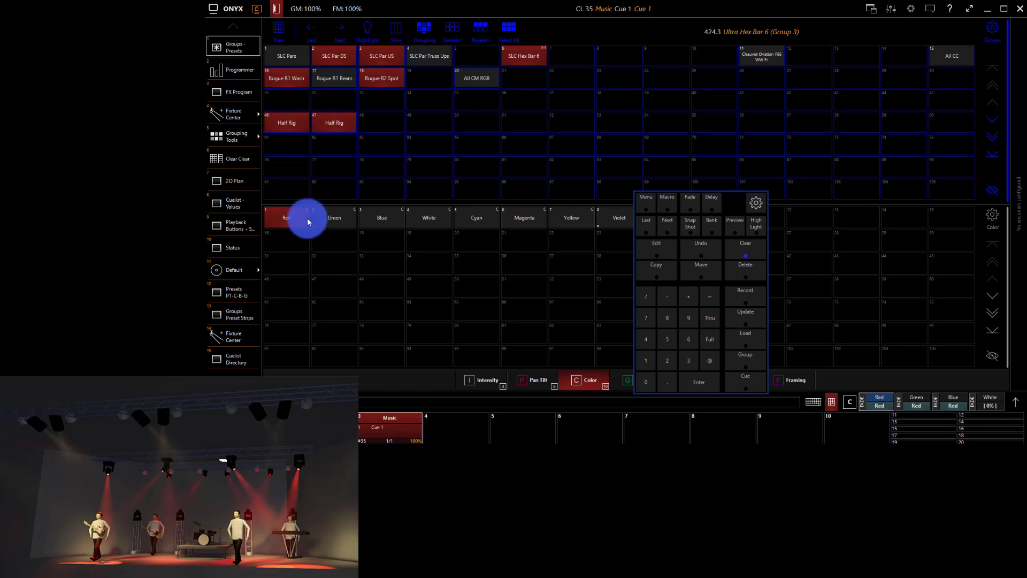
Step: Record the red look to playback button 1 as a new cuelist named Red
click(250, 231)
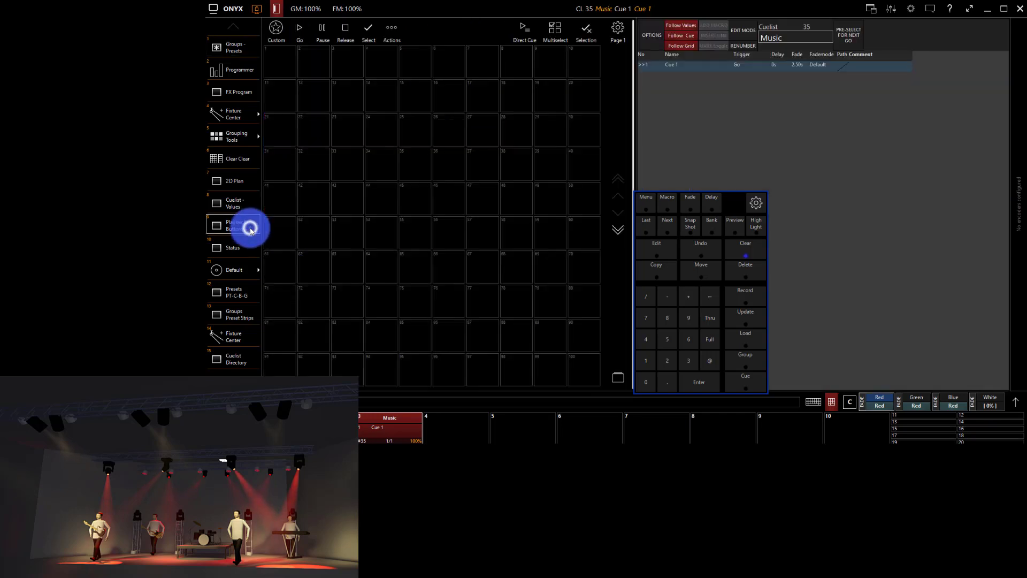
click(743, 295)
click(276, 54)
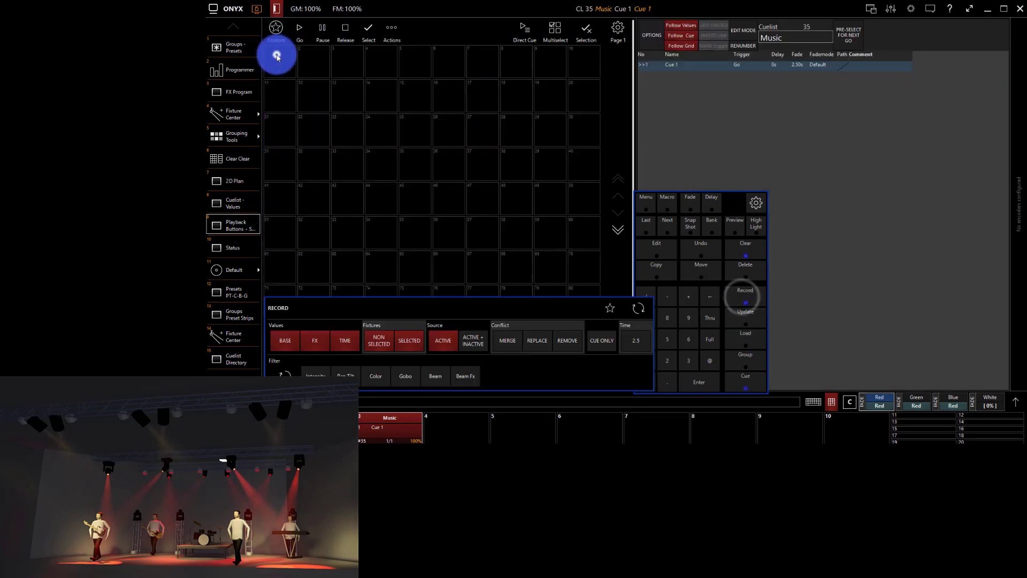
text(Red)
key(Return)
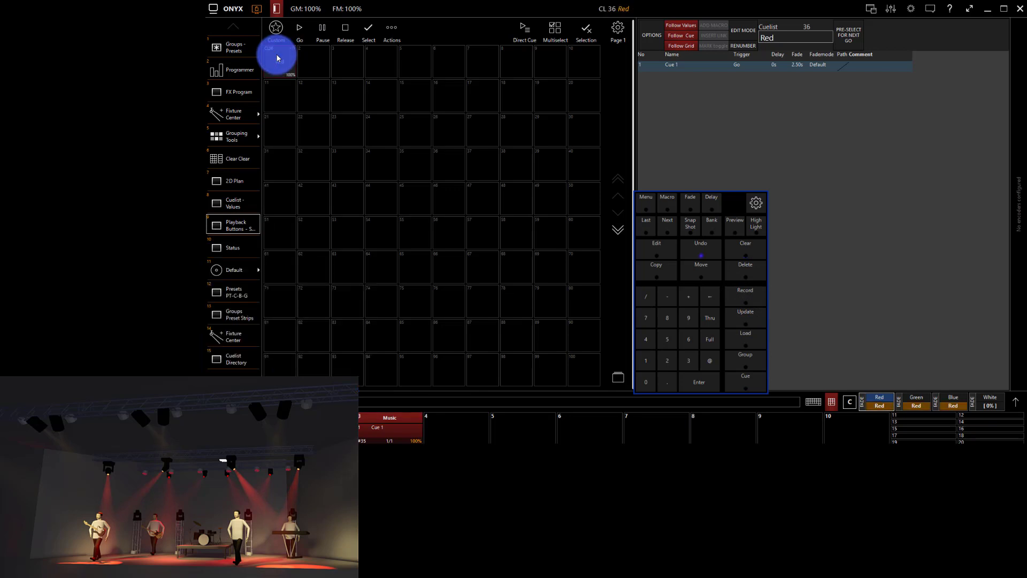
Step: Apply the Green colour preset to the selected fixtures and record it to playback button 2 as a cuelist named Green
click(234, 55)
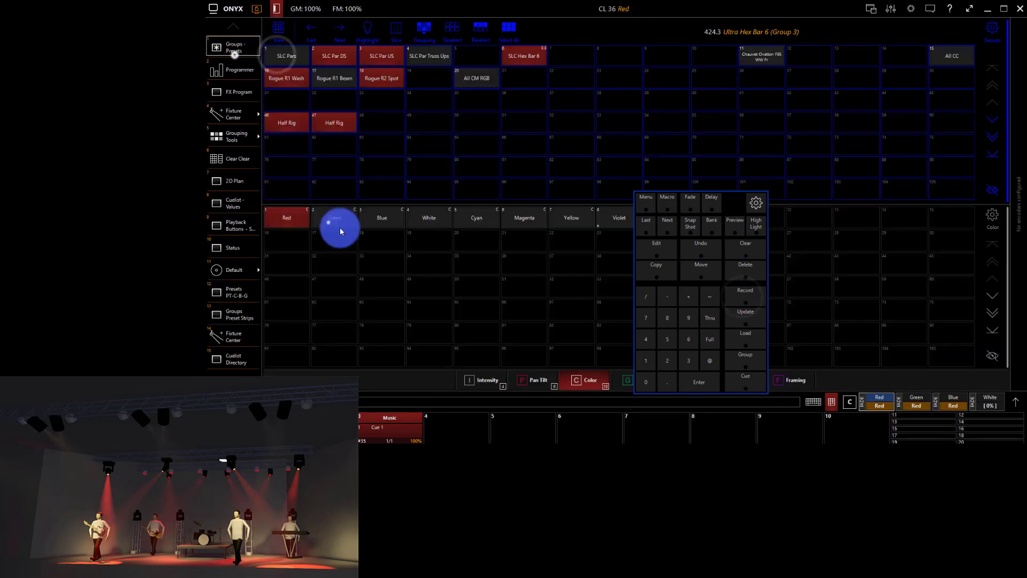
click(328, 223)
click(733, 294)
click(244, 223)
click(325, 68)
text(Green)
key(Return)
Step: Apply the Blue colour preset to the selected fixtures and record it to playback button 3 as a cuelist named Blue
click(247, 55)
click(232, 215)
click(751, 298)
click(354, 69)
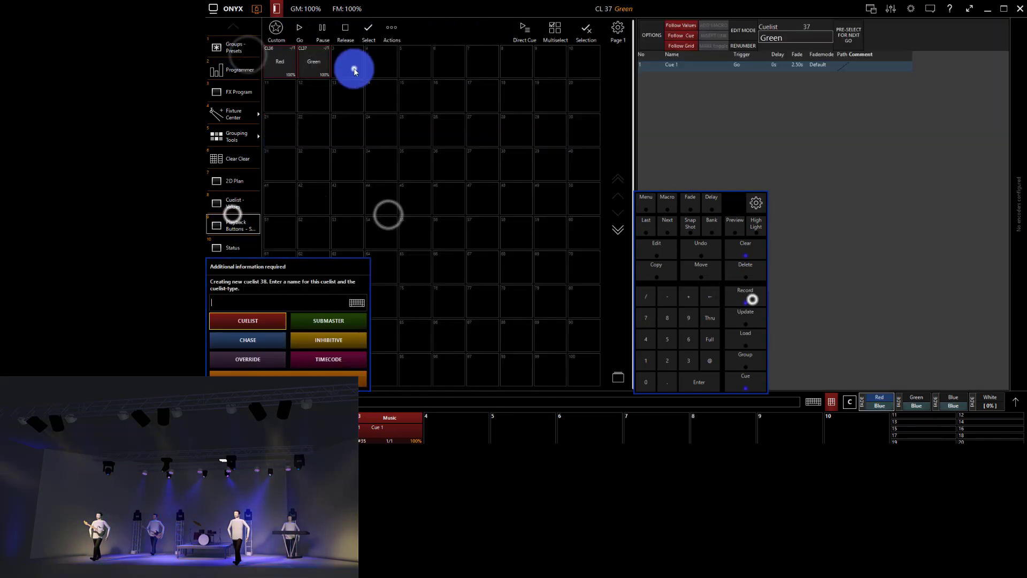
text(Blue)
key(Return)
Step: Apply the Cyan colour preset to the selected fixtures and record it to playback button 6 as a cuelist named Cyan
click(239, 61)
click(233, 52)
click(430, 218)
click(751, 300)
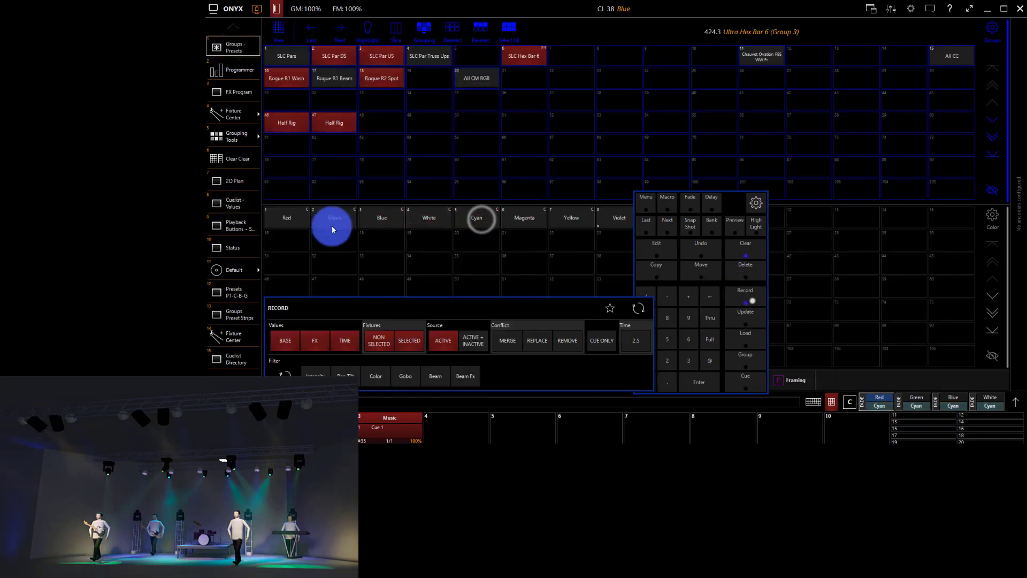
click(229, 228)
click(440, 63)
text(Cyan)
key(Return)
Step: Apply the Magenta colour preset to the selected fixtures and record it to playback button 5 as a cuelist named Magenta
click(237, 47)
click(519, 220)
click(756, 298)
text(ta)
key(Return)
Step: Apply the Yellow colour preset to the selected fixtures and record it to playback button 4 as a cuelist named Yellow
click(248, 46)
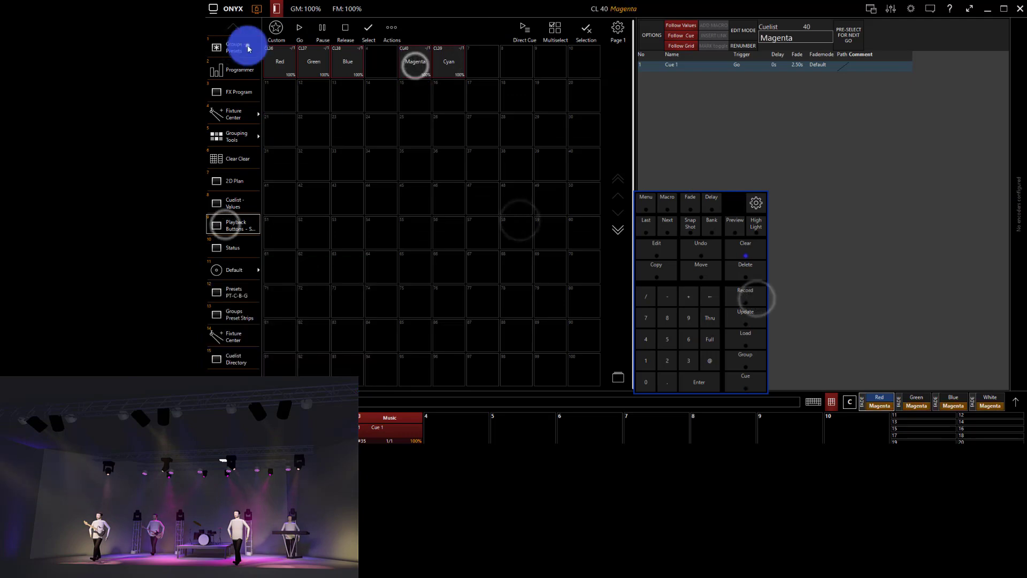
click(565, 217)
click(730, 291)
click(231, 225)
click(376, 63)
text(Yellow)
Step: Apply the Violet colour preset to the selected fixtures and record it to playback button 7 as a cuelist named Violet
click(239, 44)
drag(729, 207, 795, 203)
click(603, 222)
click(812, 290)
click(245, 224)
click(484, 71)
text(Violet)
Step: Record the Amber colour look to playback button 8 as a new cuelist named Amber
click(811, 298)
click(229, 224)
click(509, 63)
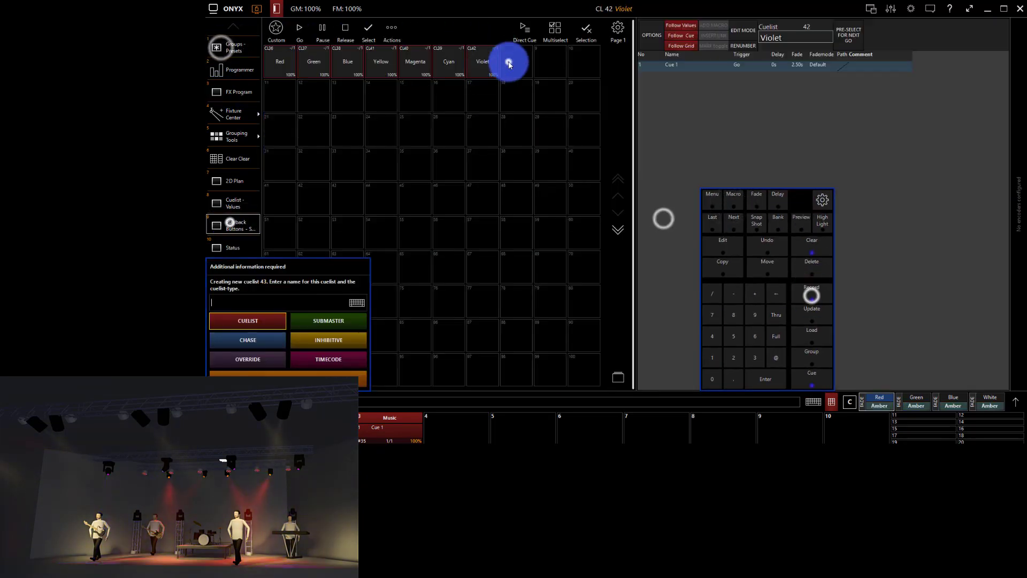
text(Amber)
key(Return)
Step: Apply the White colour preset to the selected fixtures and record it to playback button 10 as a cuelist named White
click(245, 42)
click(428, 222)
click(234, 223)
click(243, 220)
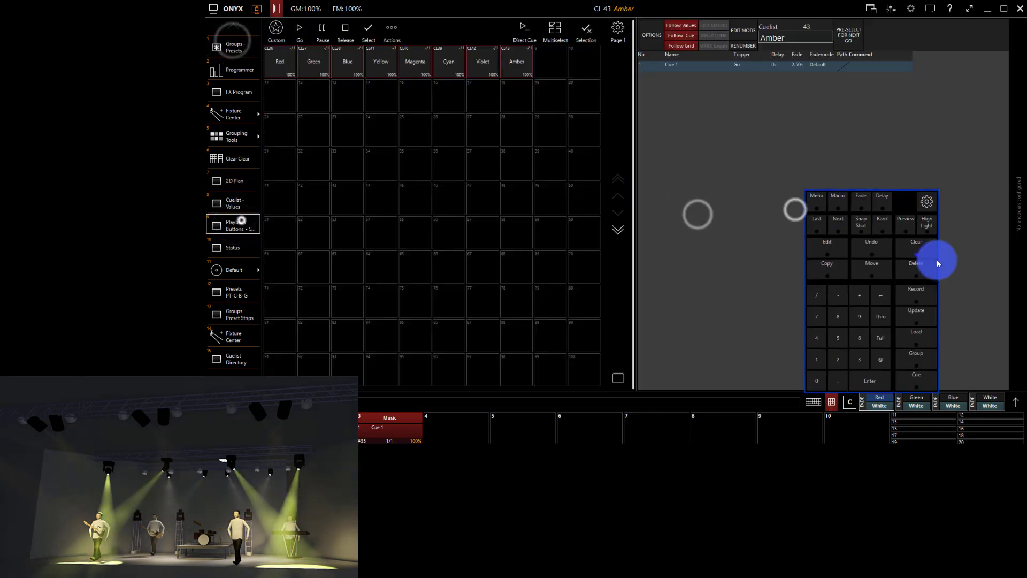
click(913, 303)
click(578, 74)
text(White)
key(Return)
Step: Move the White cuelist to playback button 9, directly beside Amber
click(862, 267)
click(581, 65)
click(551, 65)
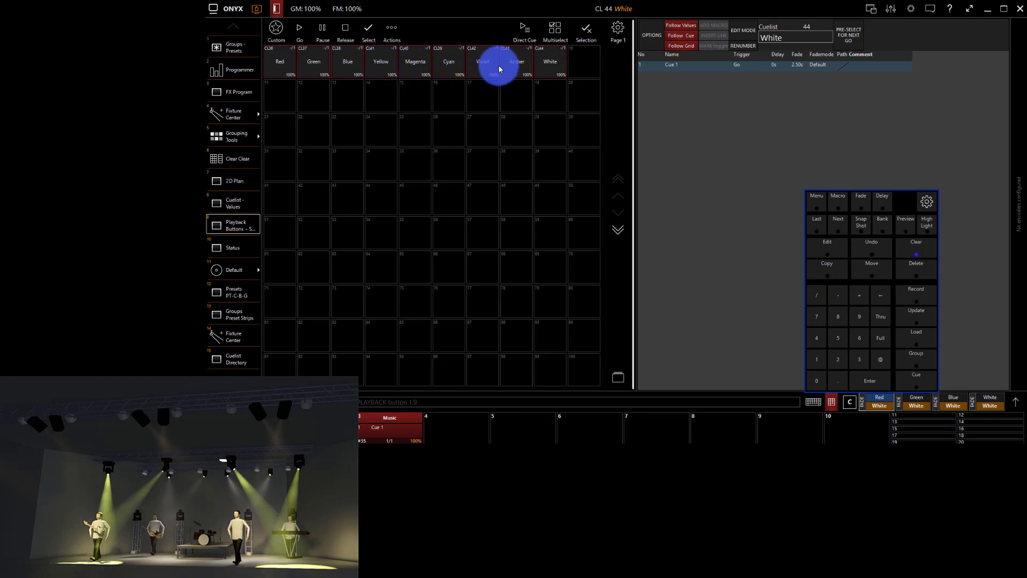
click(539, 73)
Step: Play the Red and Green colour cuelists and clear the programmer
click(284, 64)
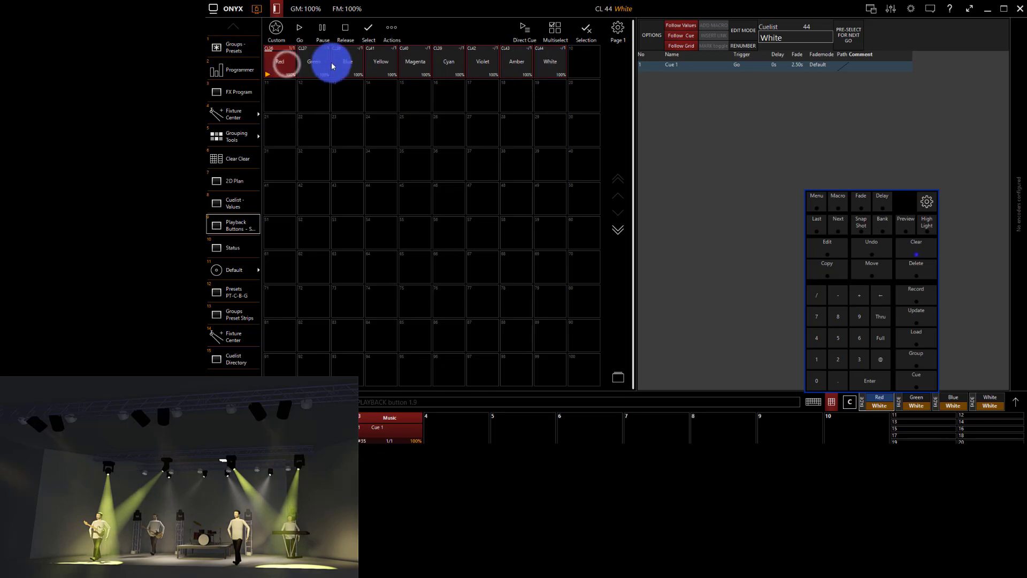
click(311, 65)
click(922, 250)
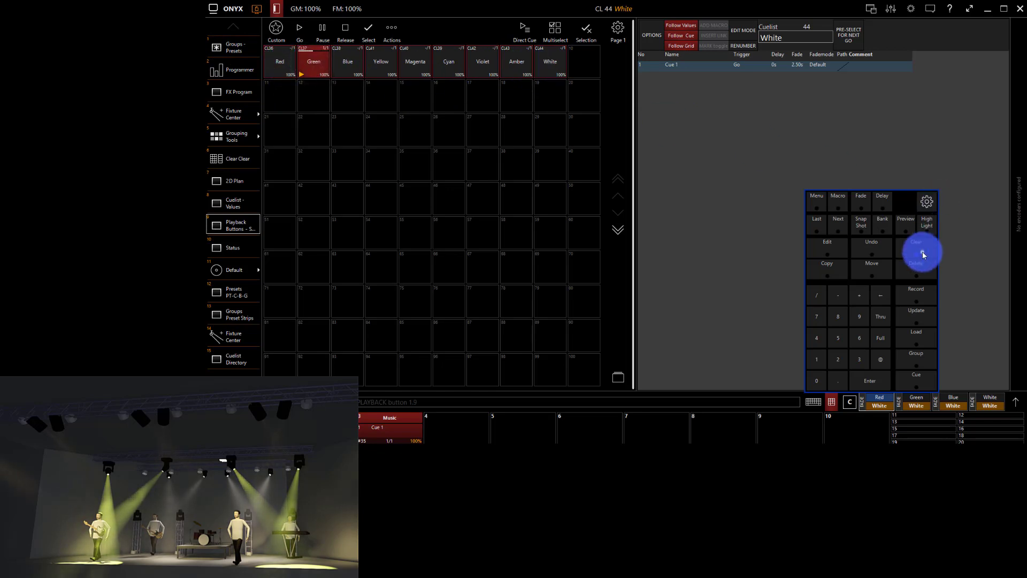
Step: Play the Blue, Yellow, Magenta, Cyan and Amber colour cuelists one after another to check their looks
click(345, 64)
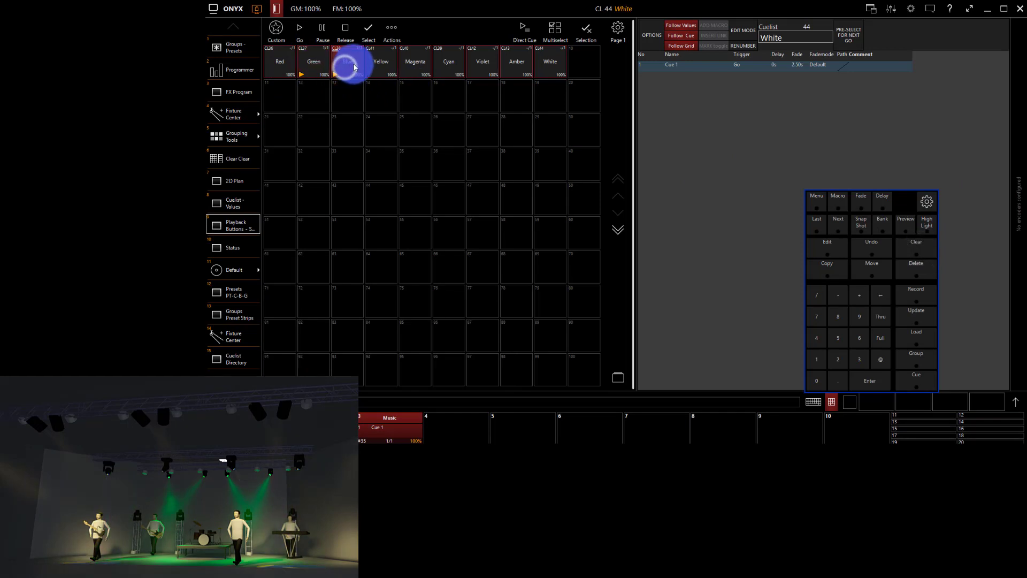
click(389, 67)
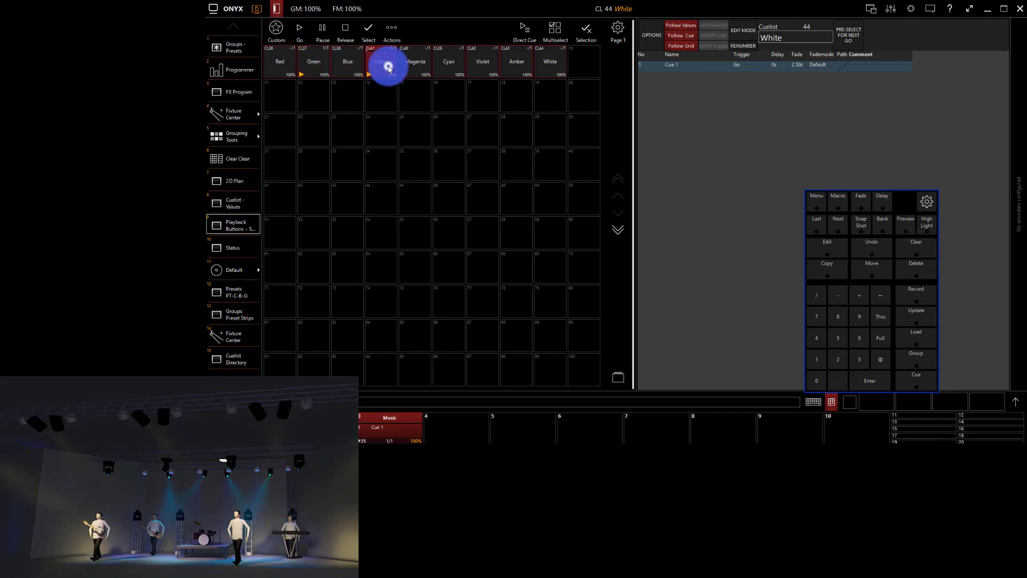
click(420, 69)
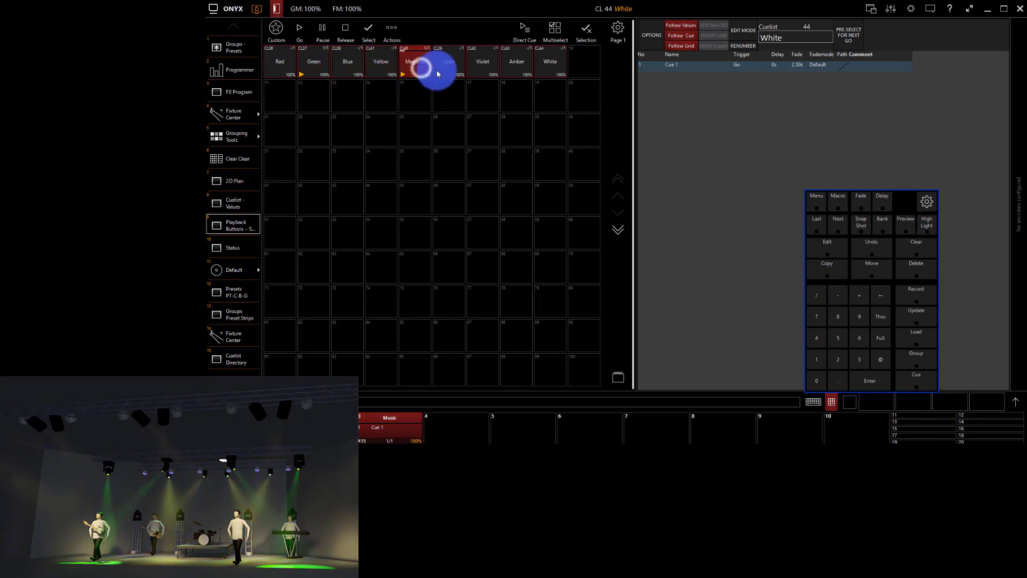
click(447, 74)
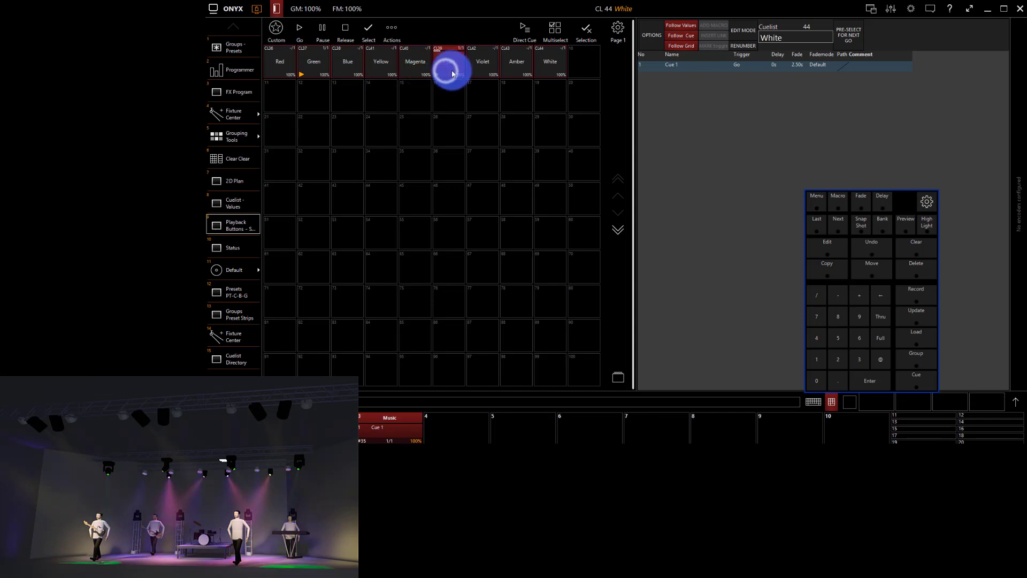
click(506, 76)
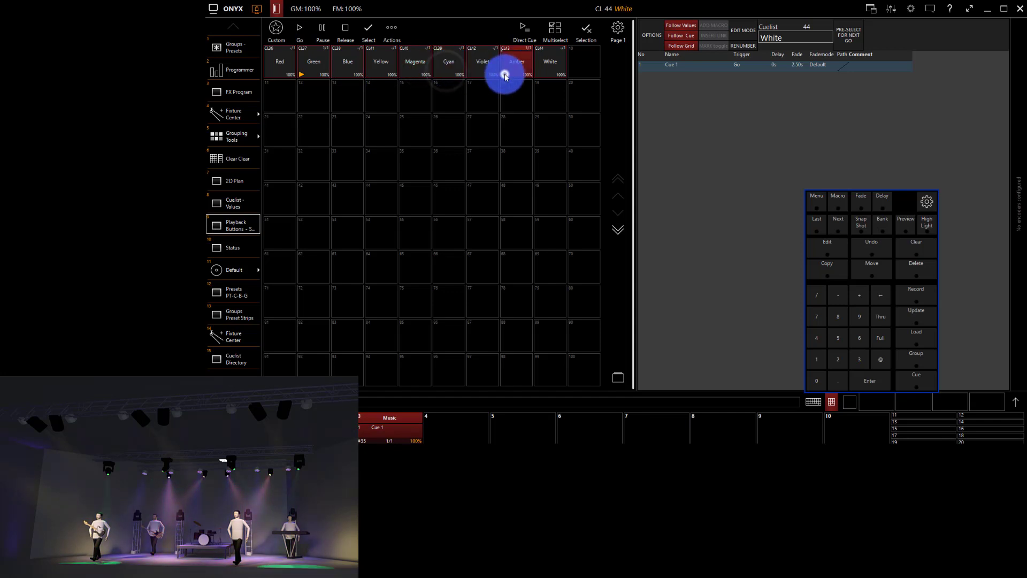
Step: Apply the Red colour preset to the first Half Rig group and the Blue preset to the second Half Rig group
click(229, 39)
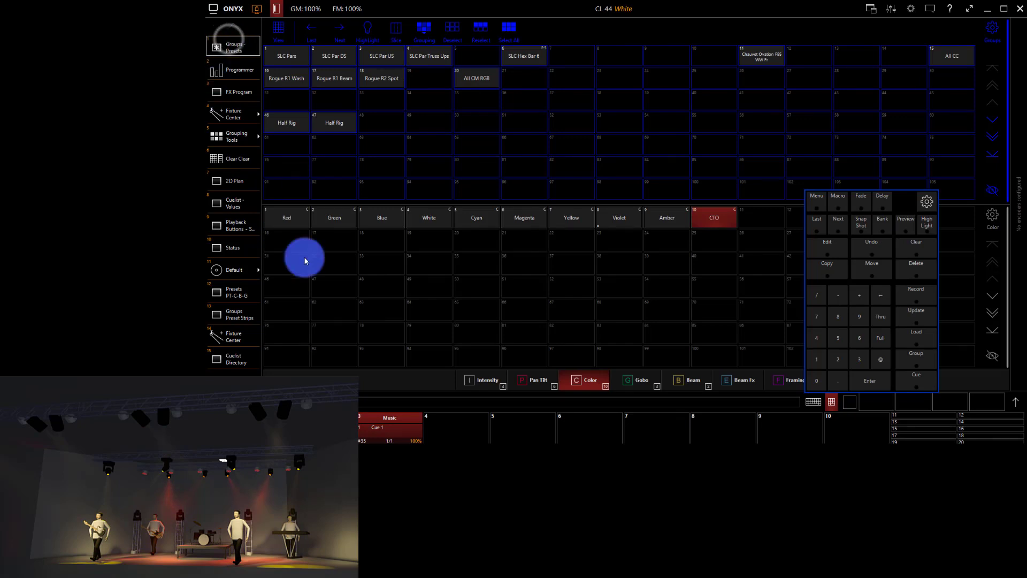
click(289, 122)
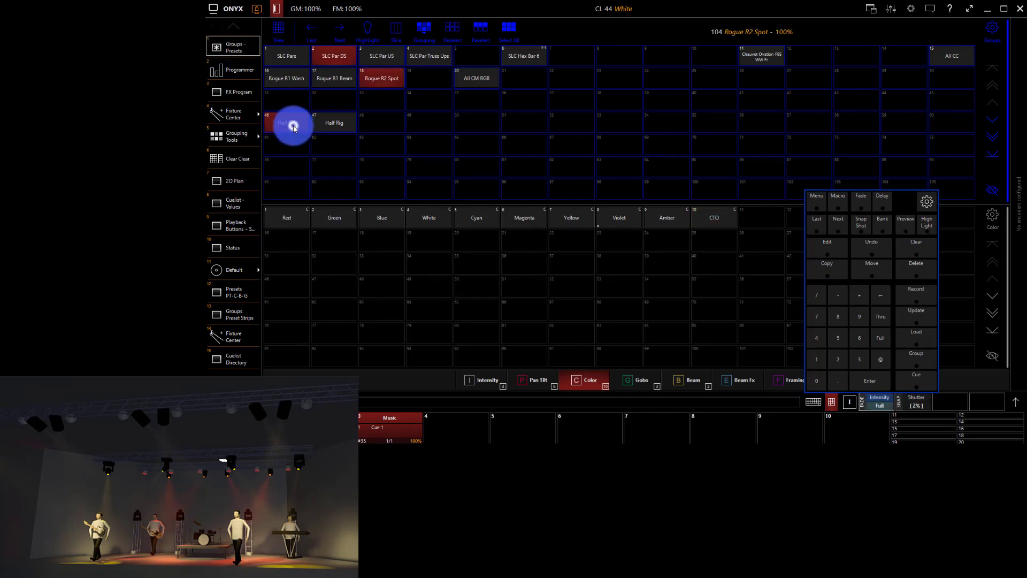
click(279, 225)
click(337, 114)
click(362, 216)
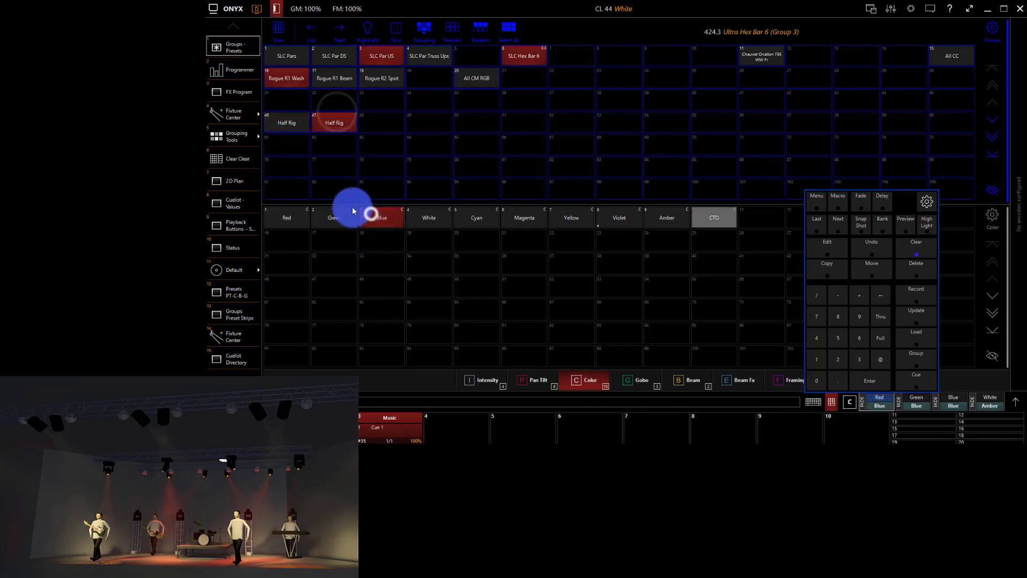
Step: Record the two-colour look to playback button 11 as a new cuelist named Red/Blue
click(255, 231)
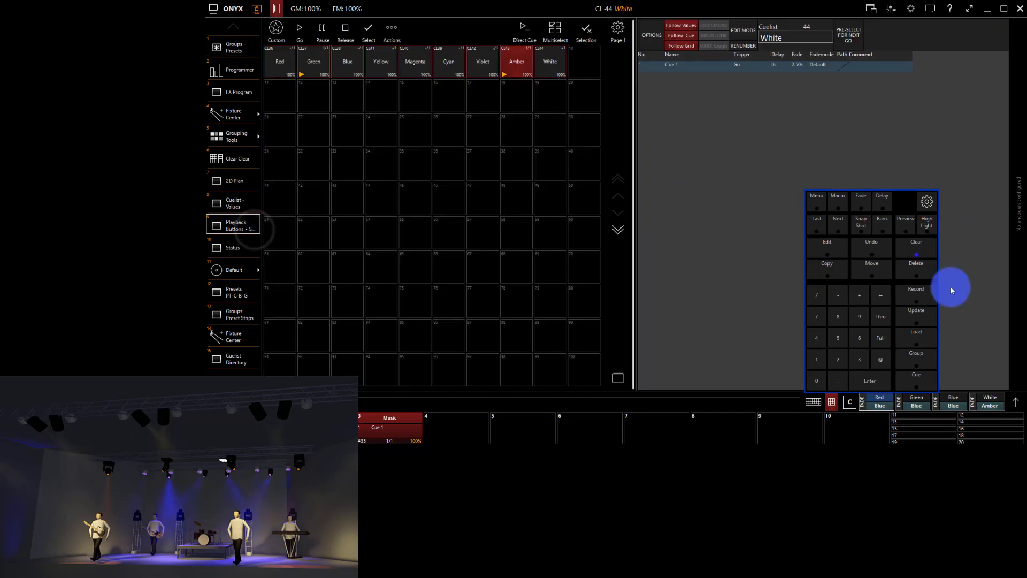
click(919, 294)
click(301, 95)
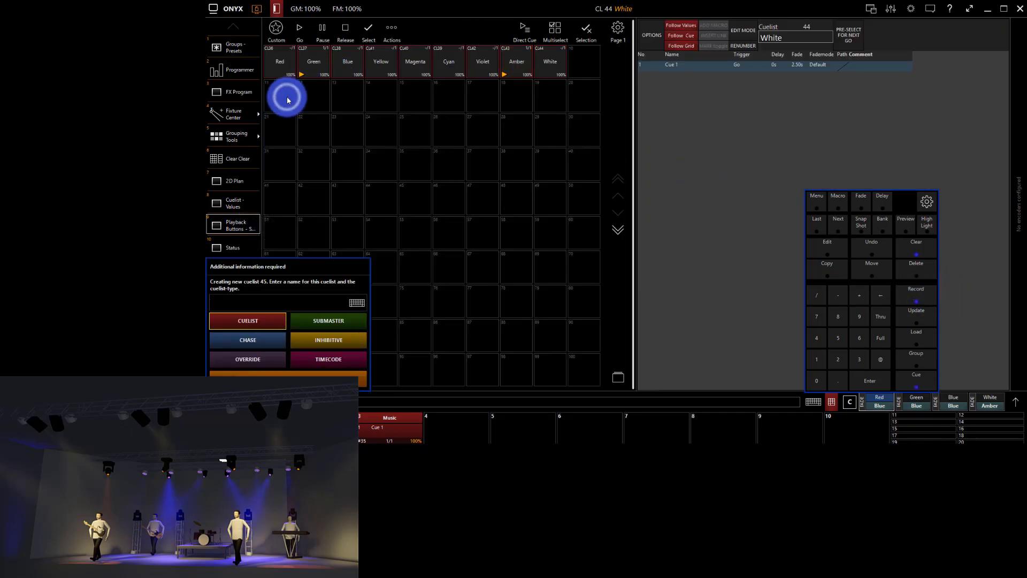
text(Red/Blue)
key(Return)
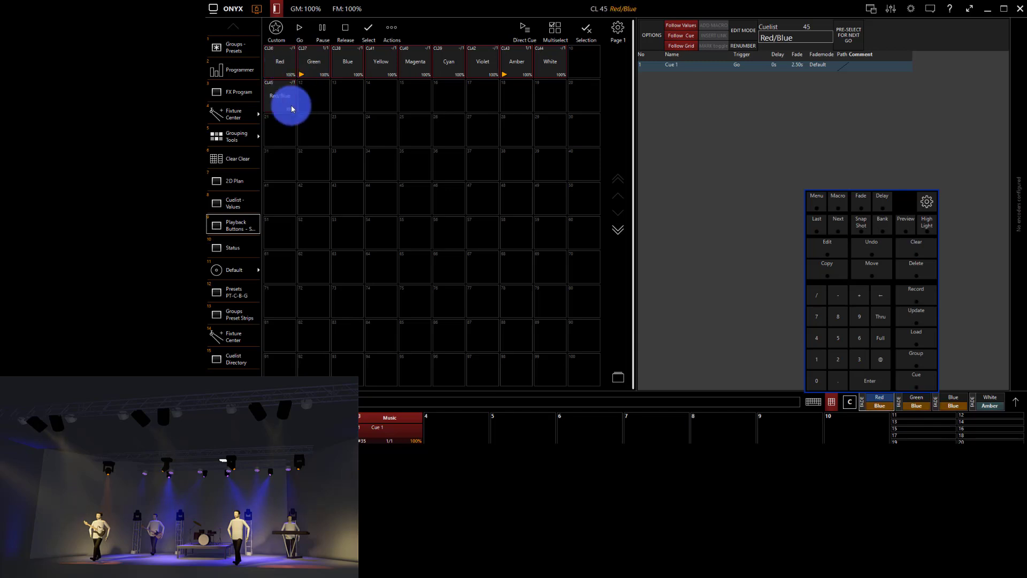
Step: Apply the Red colour preset to the second Half Rig group and the Amber preset to the first Half Rig group
click(238, 40)
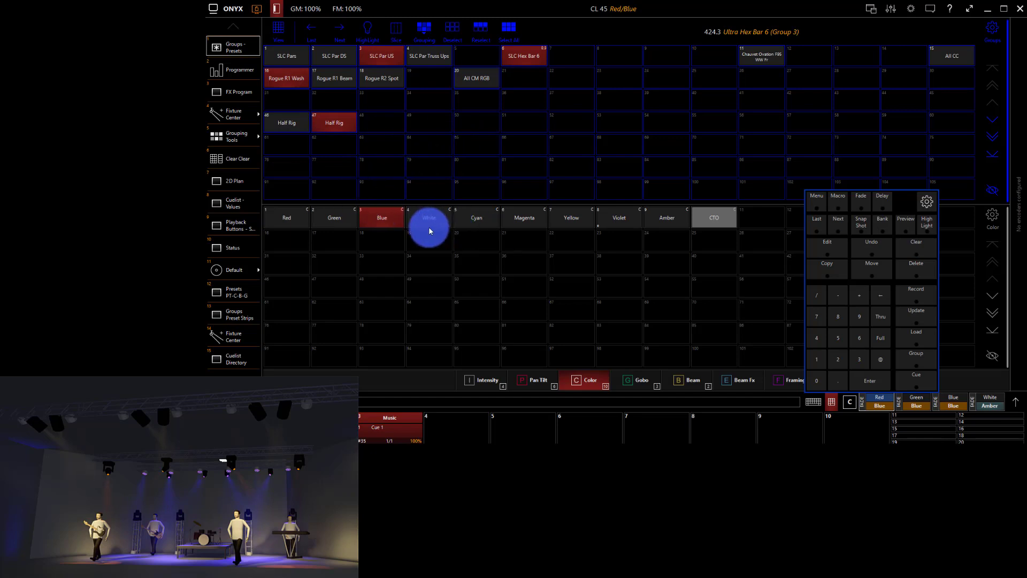
click(303, 219)
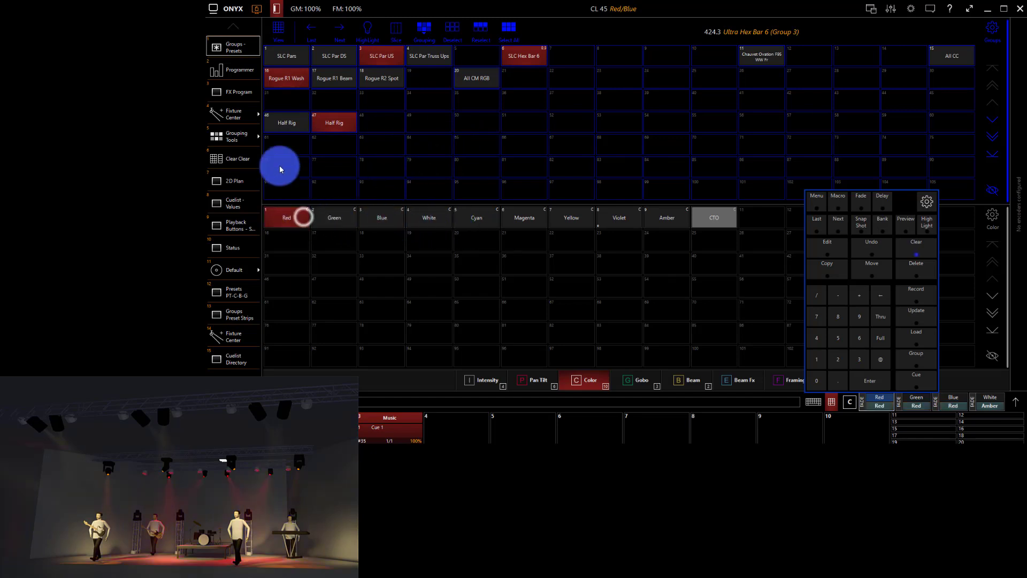
click(302, 121)
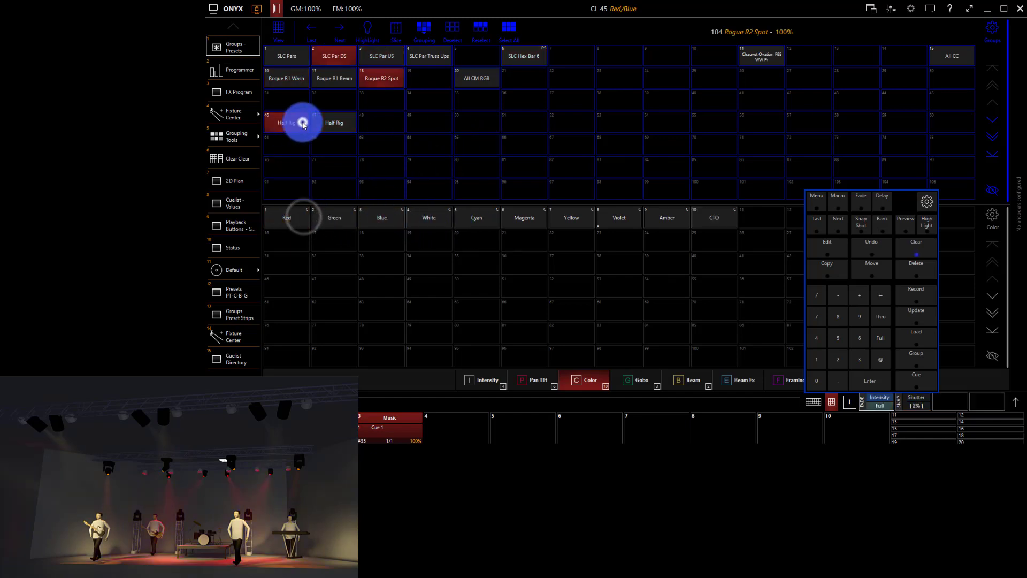
click(666, 219)
click(581, 220)
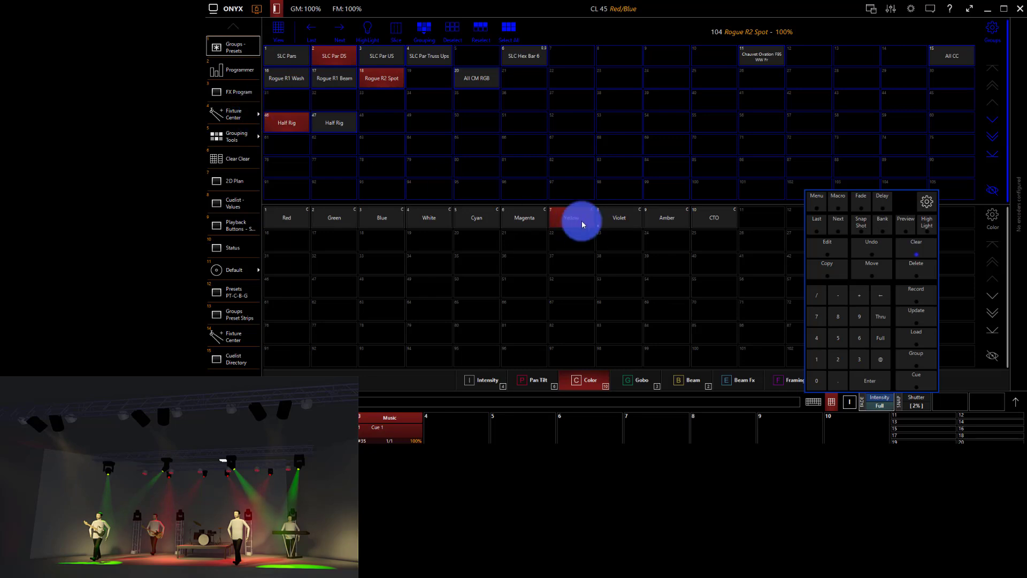
click(656, 220)
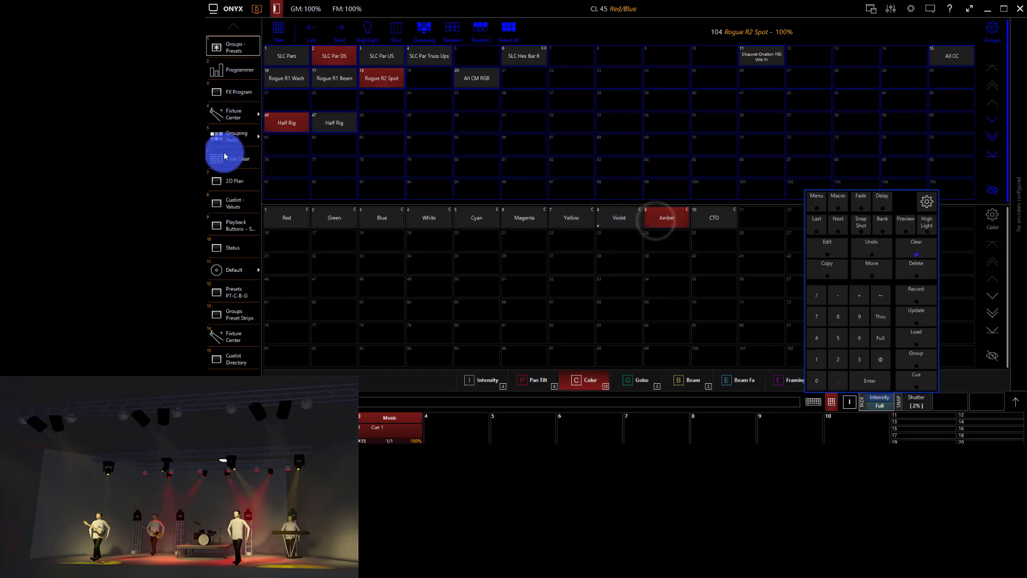
Step: Record the look to playback button 21 as a new cuelist named Red/Amber and clear the programmer
click(244, 227)
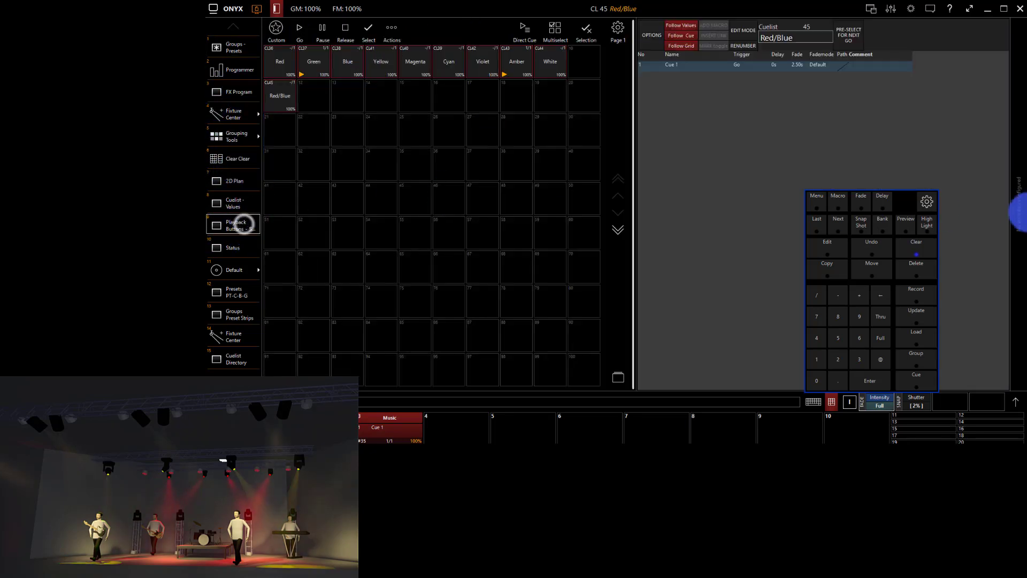
click(928, 293)
click(286, 133)
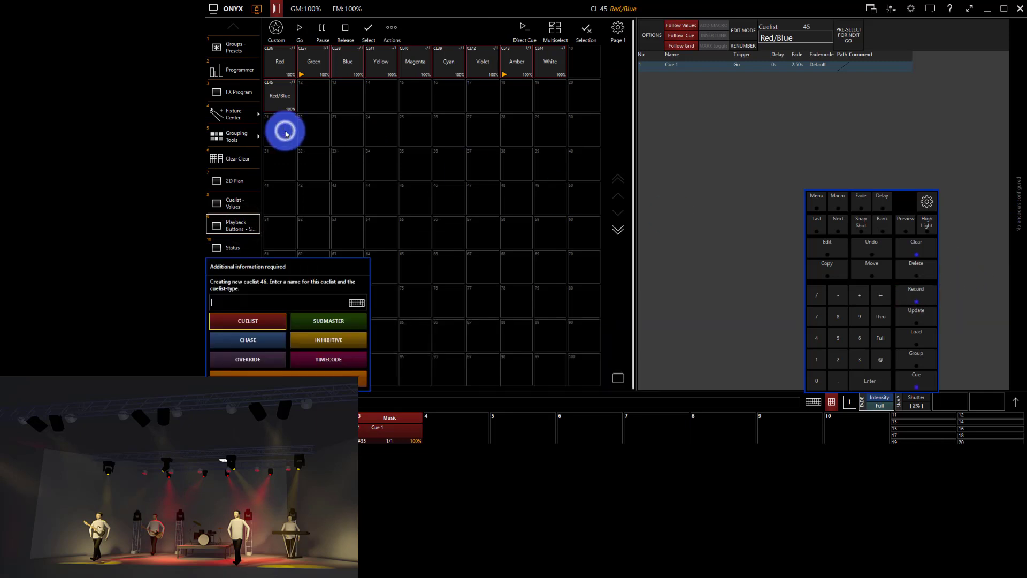
text(Red/Amber)
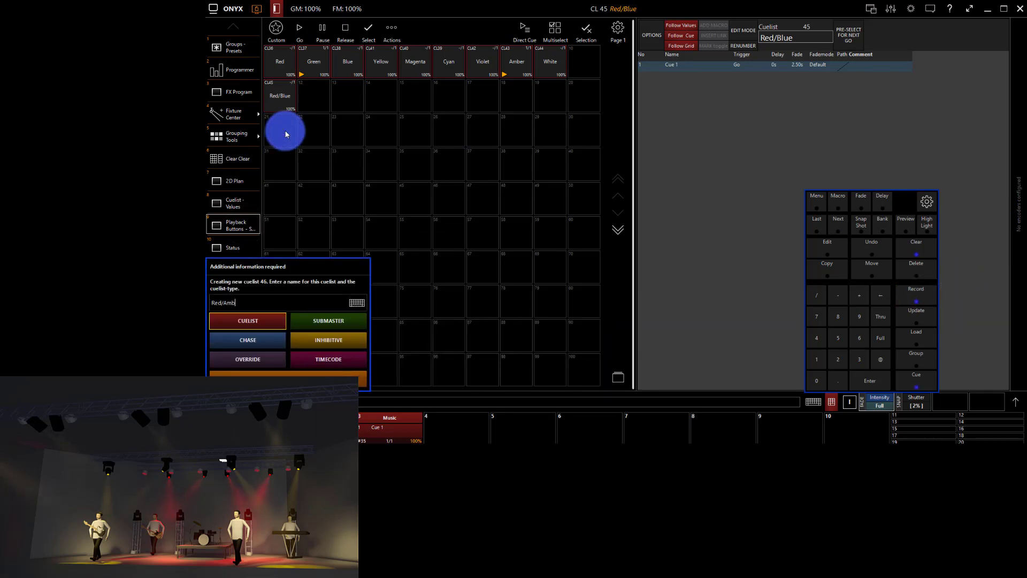
key(Return)
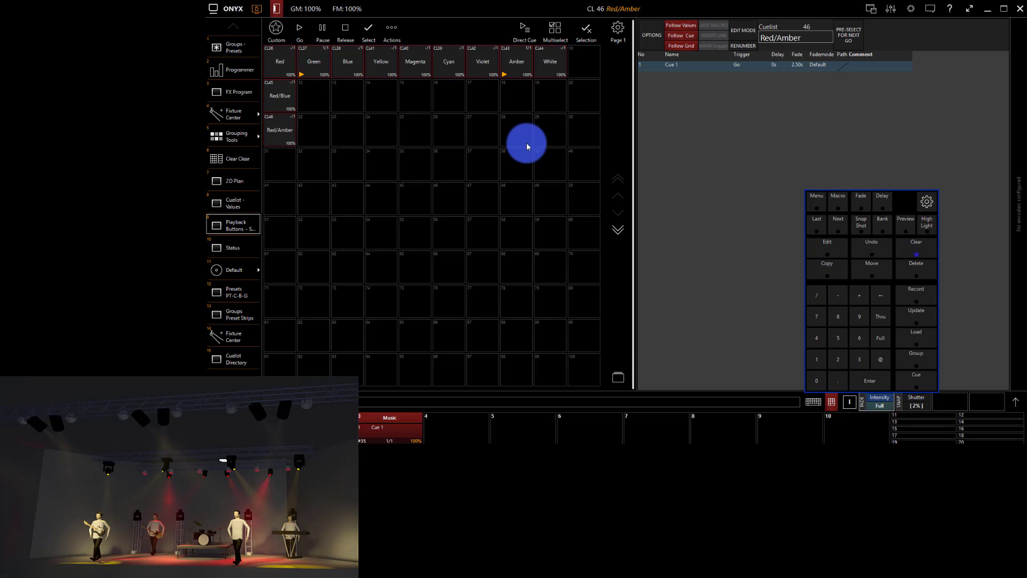
click(905, 251)
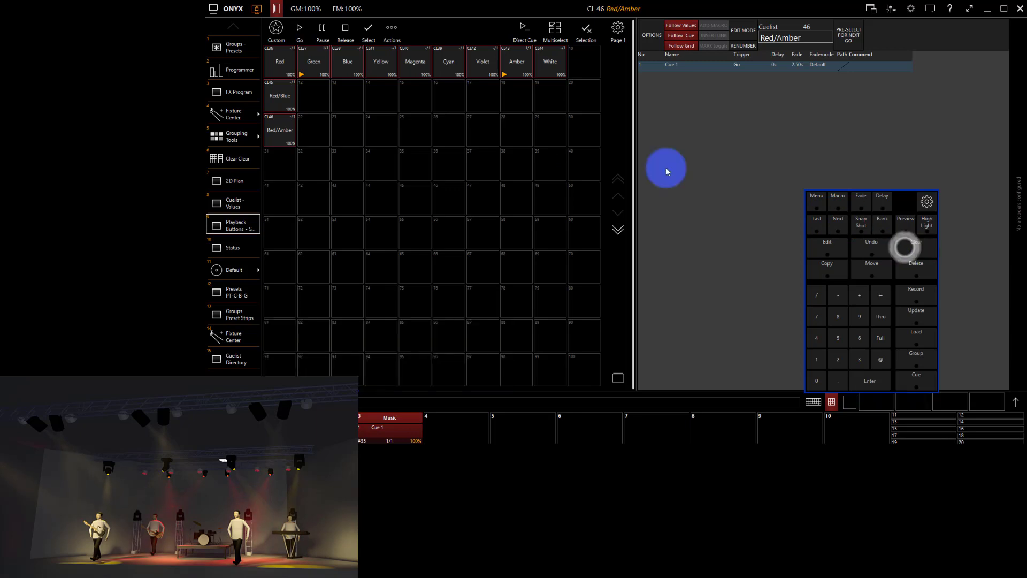